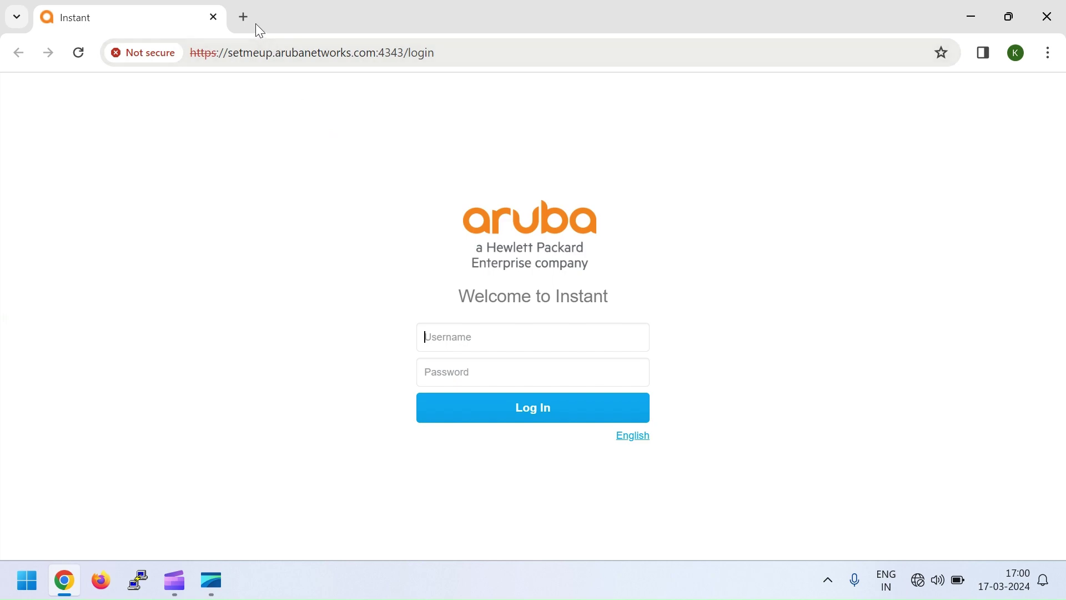
Load the controller login page at setmeup.arubanetworks.com:4343 in a single tab.
click(245, 17)
click(247, 48)
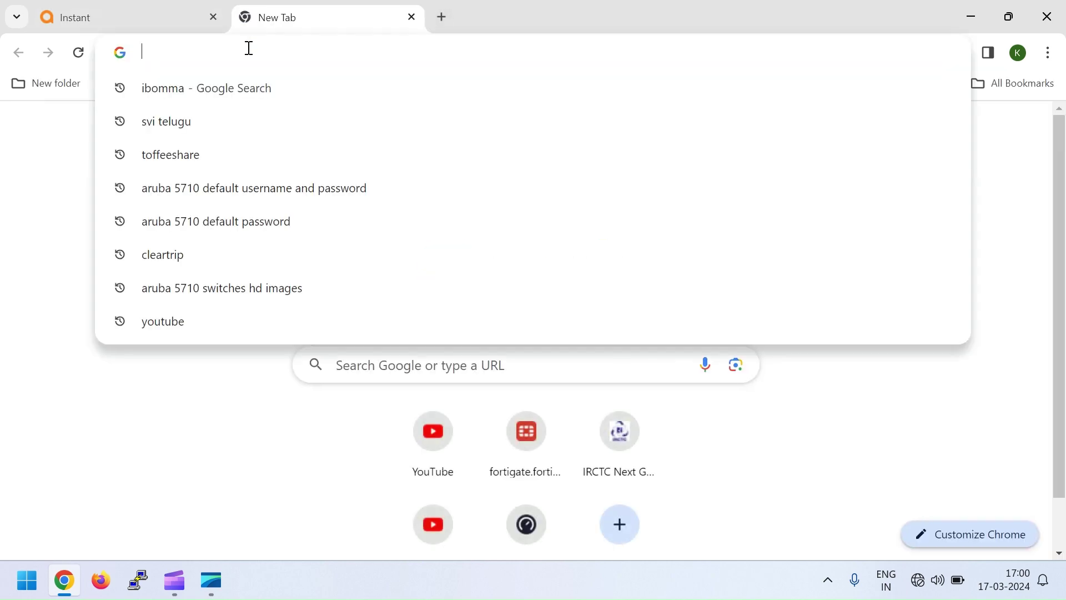
text(setmeup.arubanetworks.com:4343)
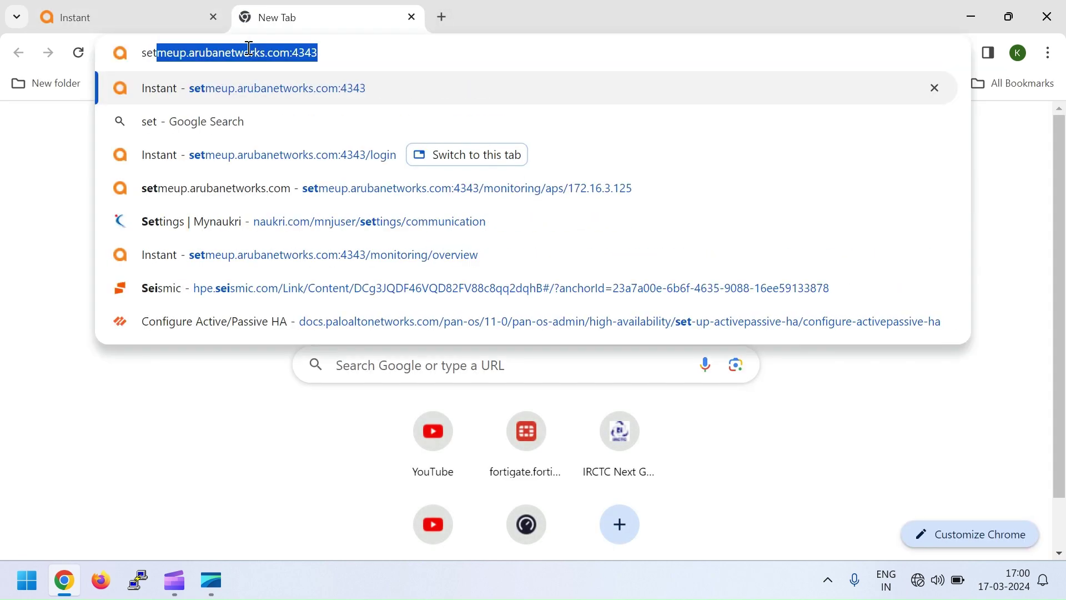
key(Right)
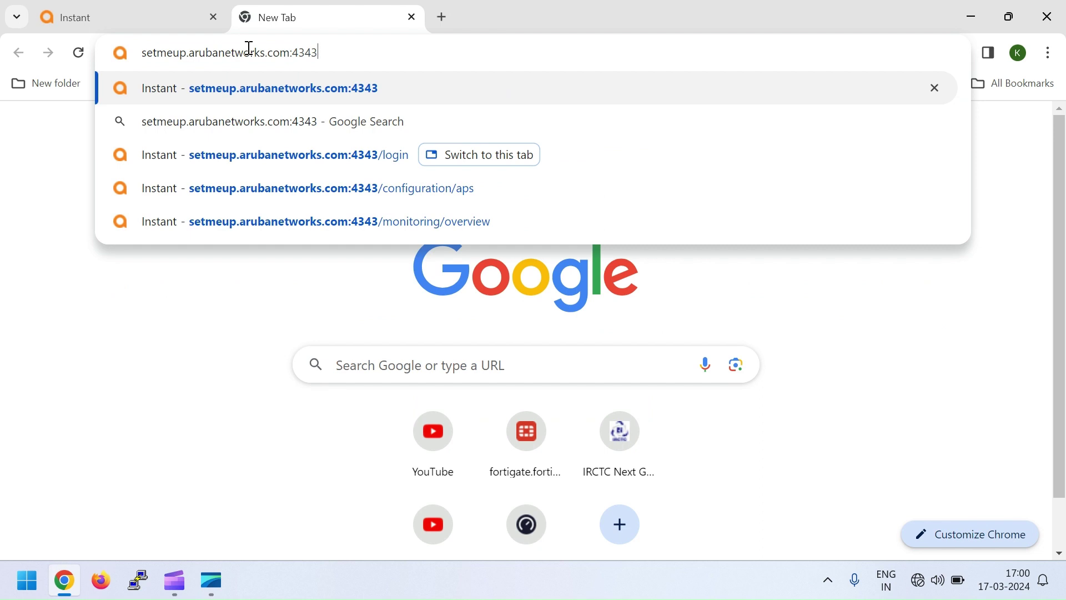
key(Return)
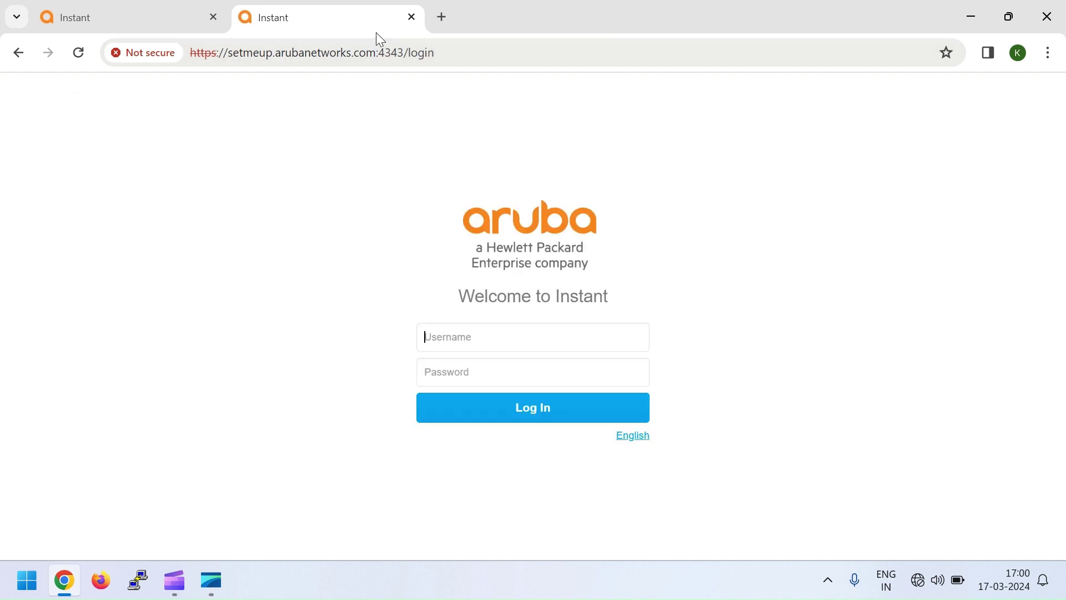
click(411, 17)
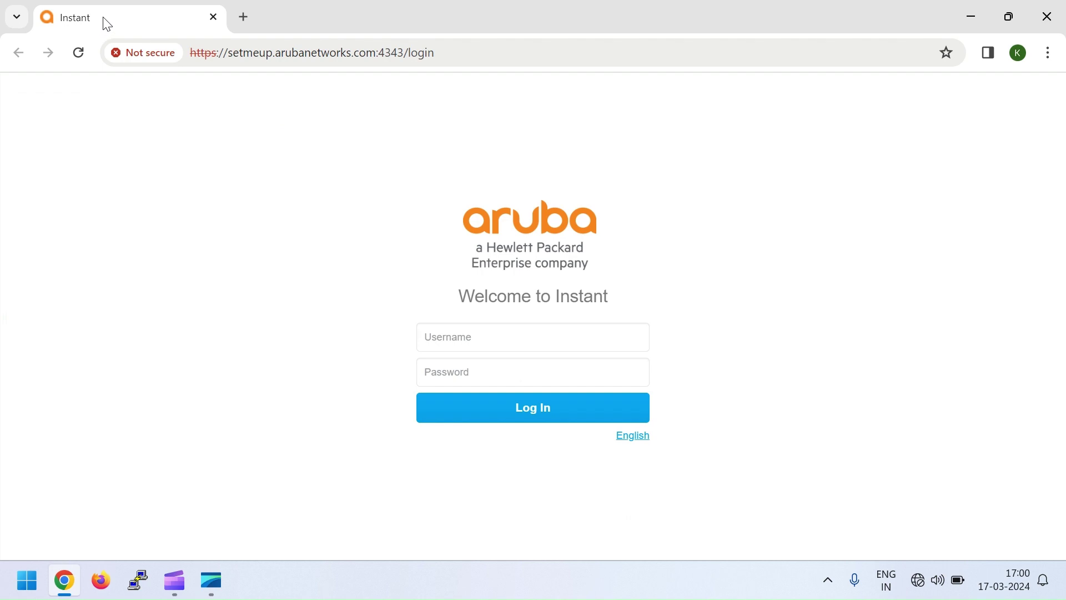
Log in as admin with the default password.
click(466, 335)
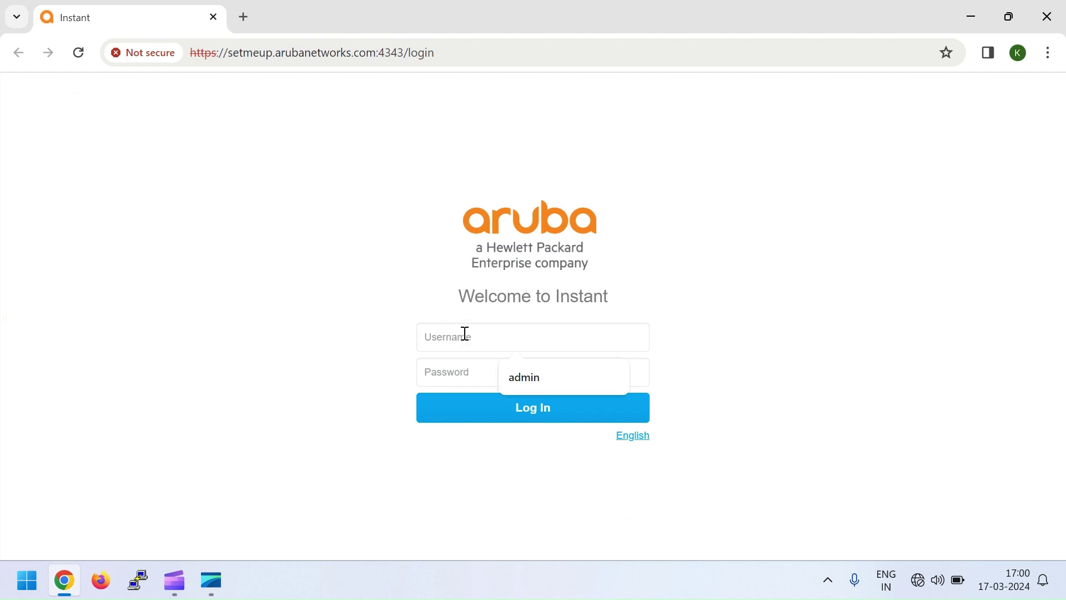
text(admin)
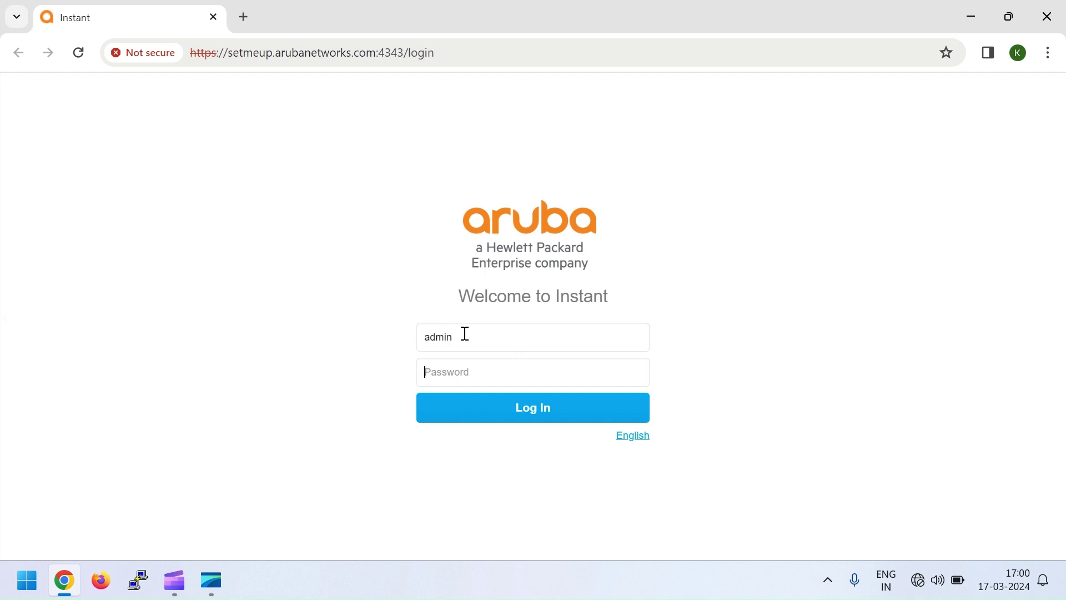
key(ctrl+v)
click(527, 422)
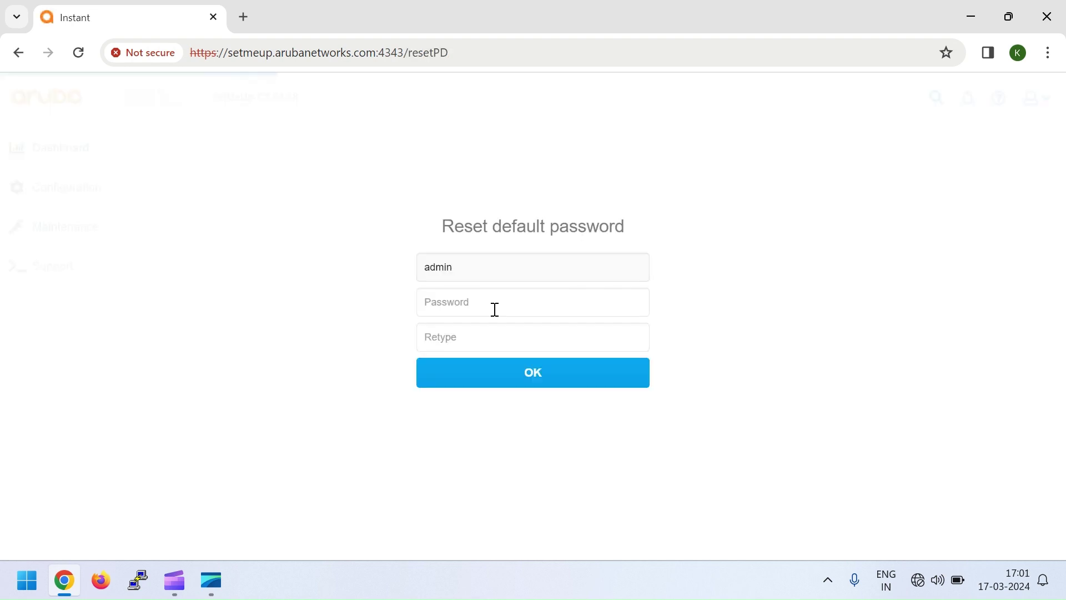
Enter and confirm a new administrator password.
text(••••••••)
key(Tab)
text(••••••••)
key(Return)
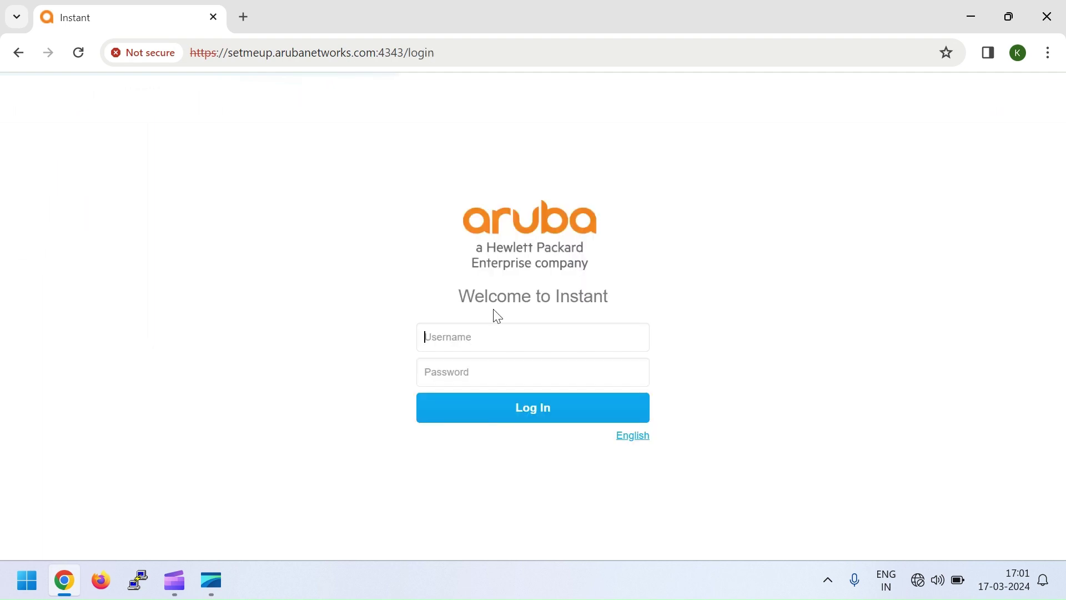
Log back in as admin with the new password.
click(493, 334)
text(a)
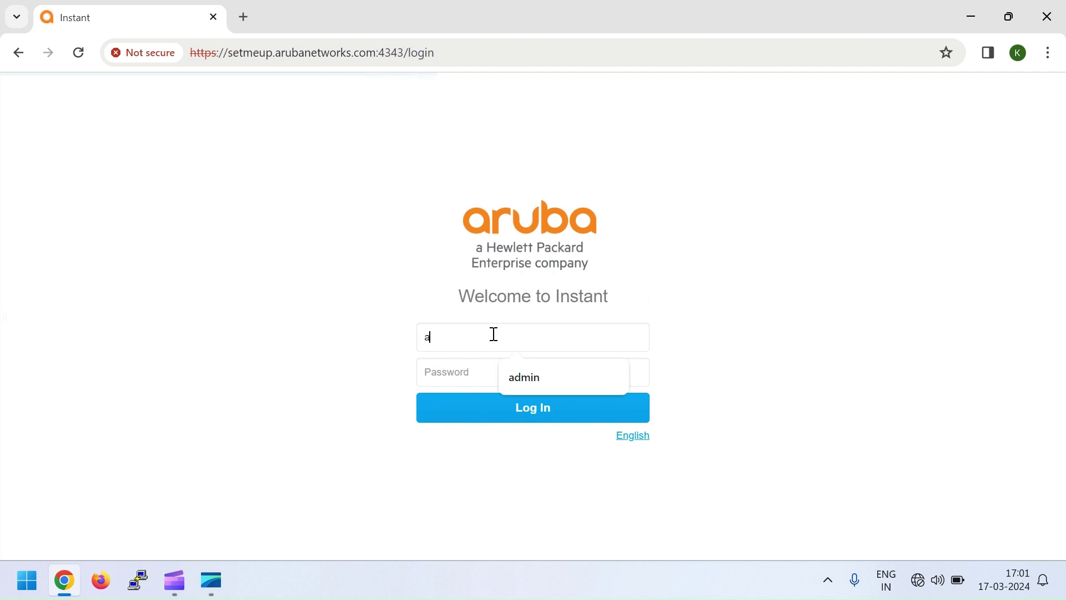
text(dmin)
key(Tab)
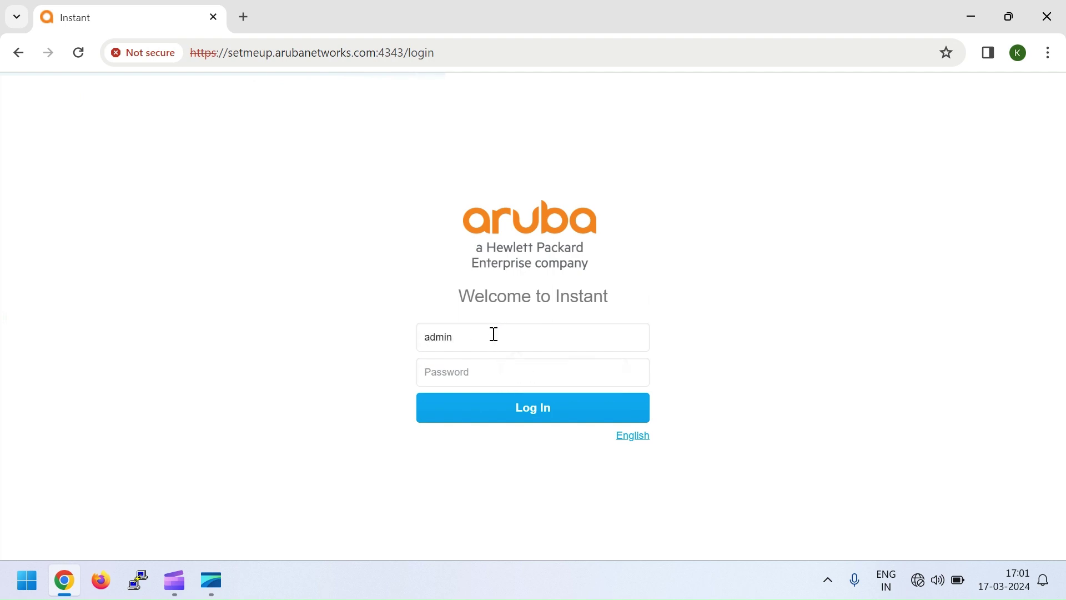
text(•••••••)
key(Return)
Choose IN - India as the country code, confirm it, and dismiss the cloud management notice.
click(433, 255)
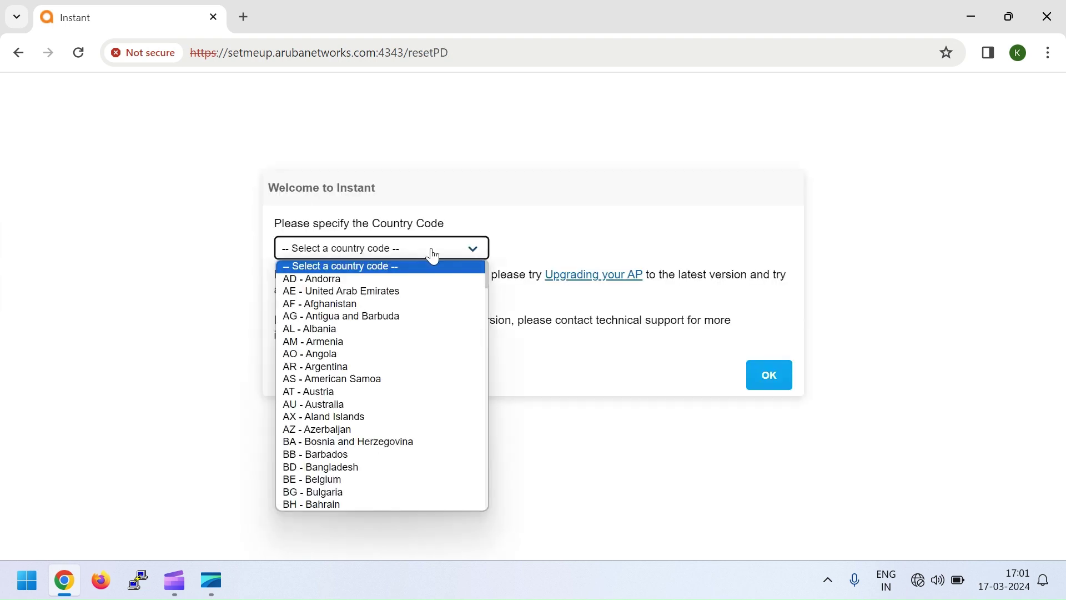
key(i)
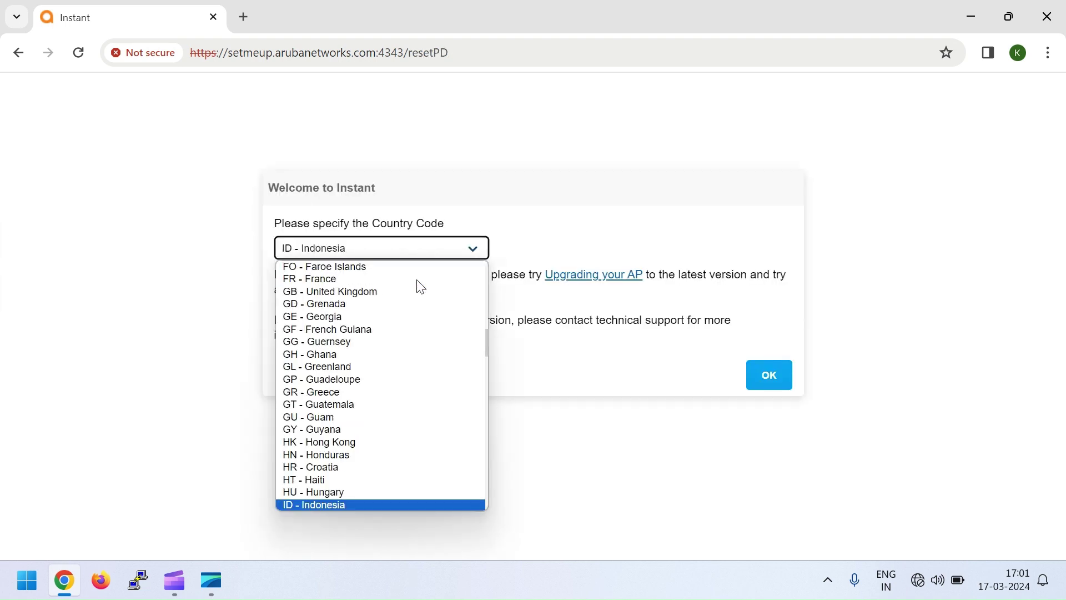
key(i)
key(i)
key(i)
key(i)
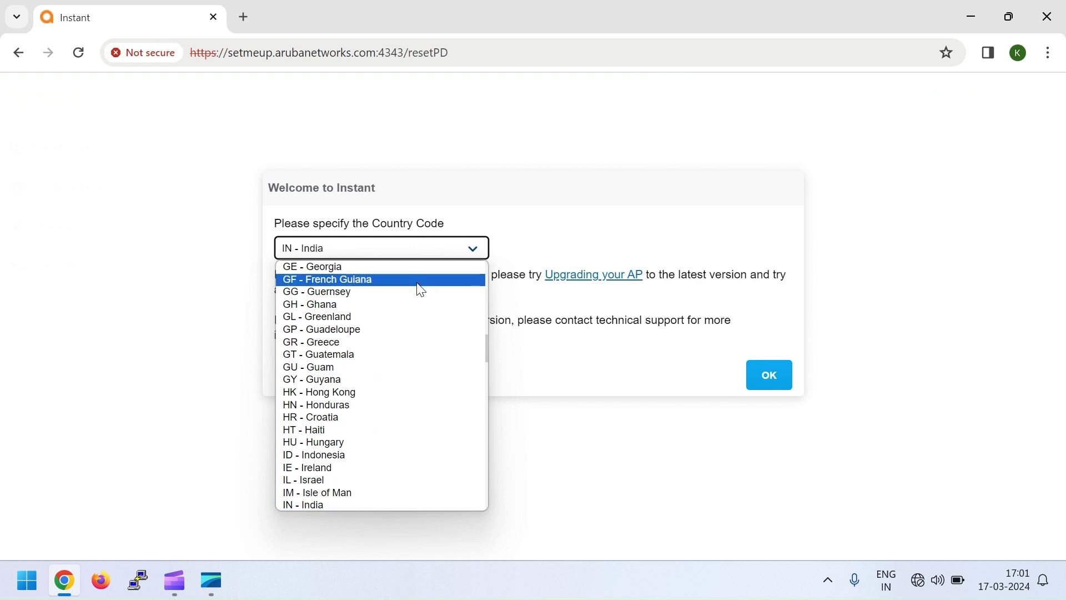
click(332, 506)
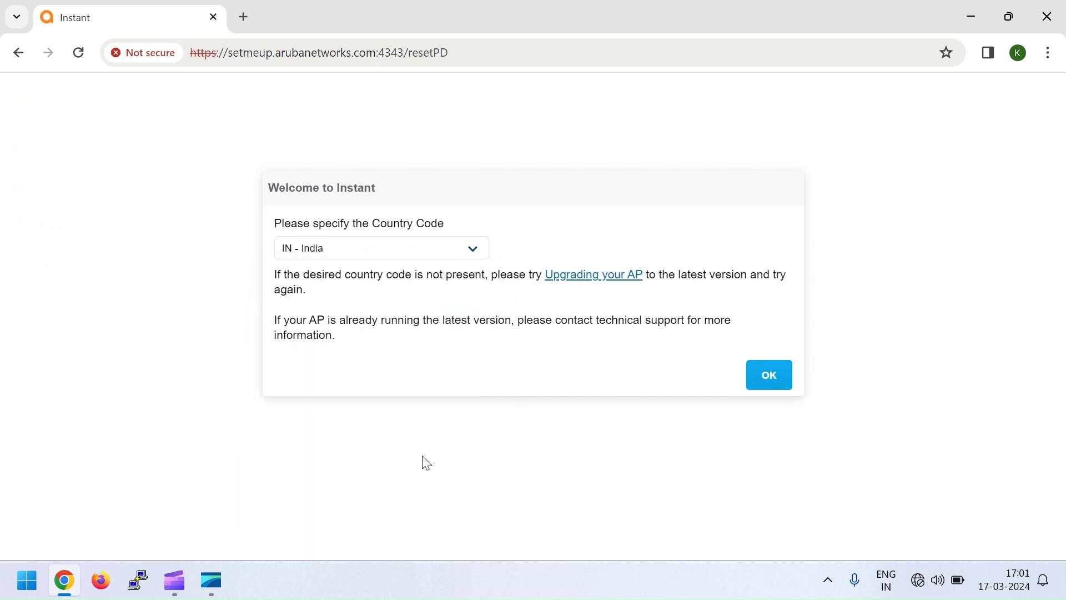
click(770, 375)
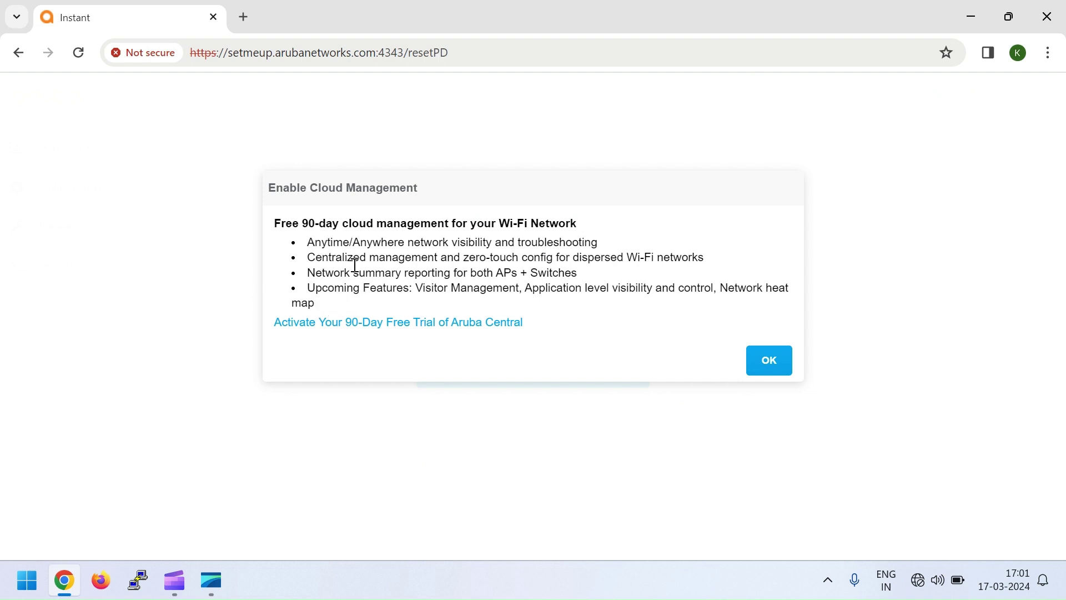
click(776, 371)
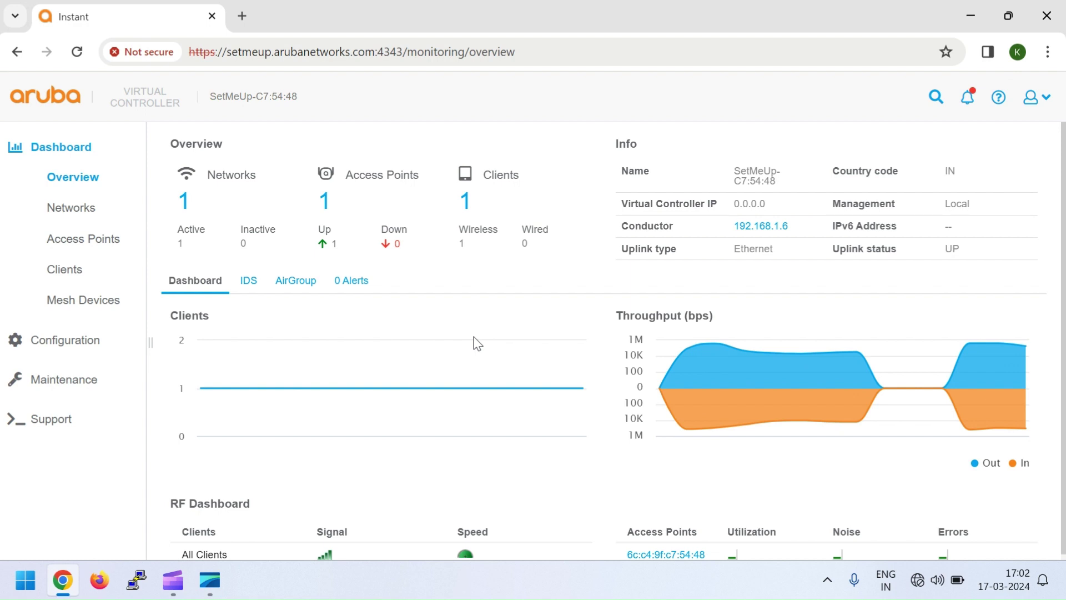
Add a new network named TEST, keeping type Wireless and primary usage Employee.
click(65, 340)
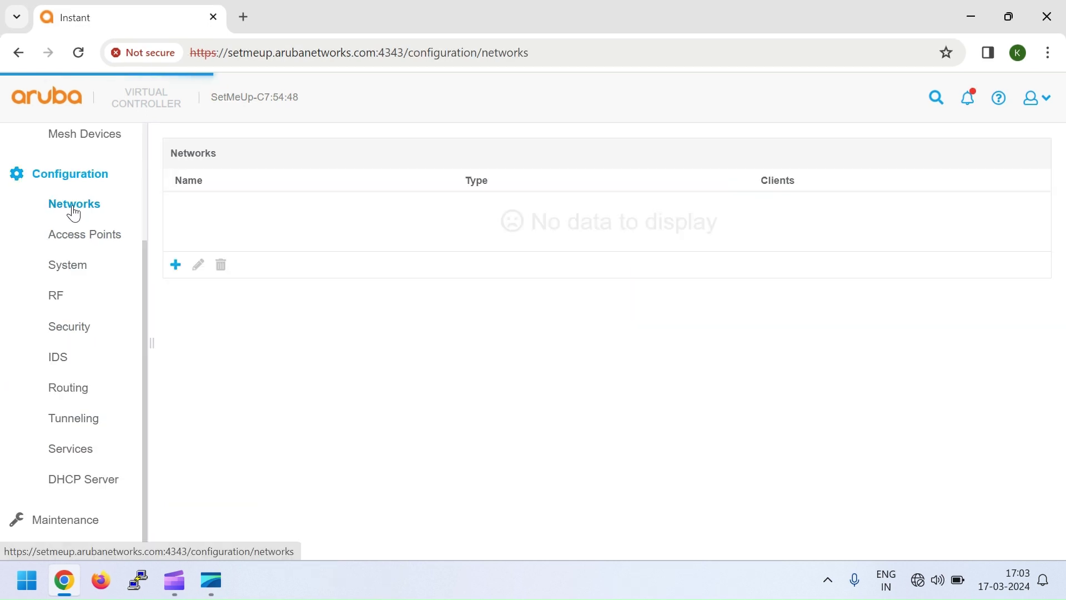
click(176, 276)
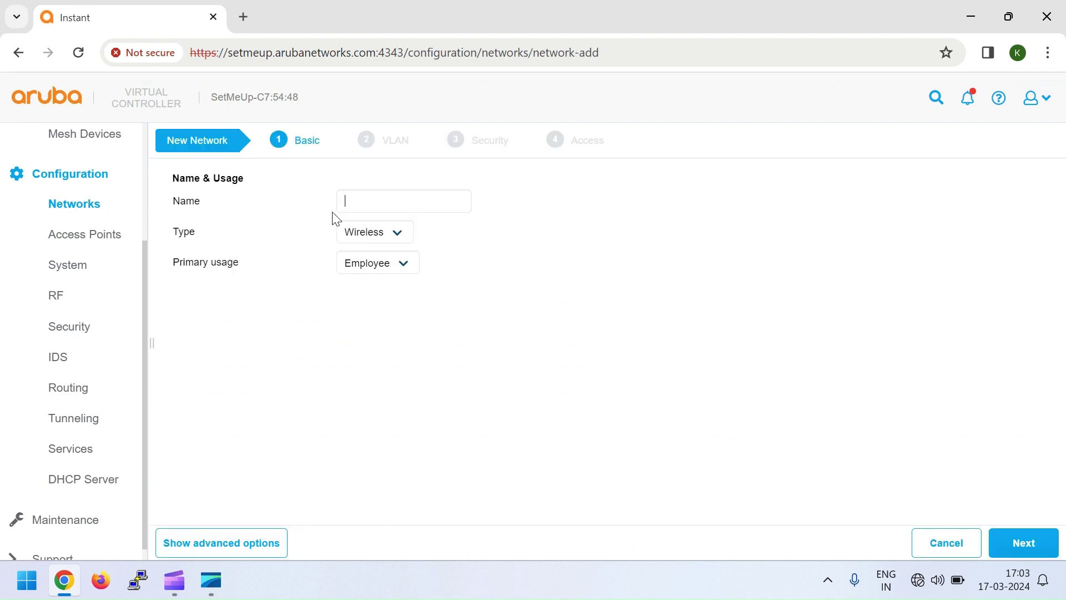
text(TESt)
text(T)
click(381, 242)
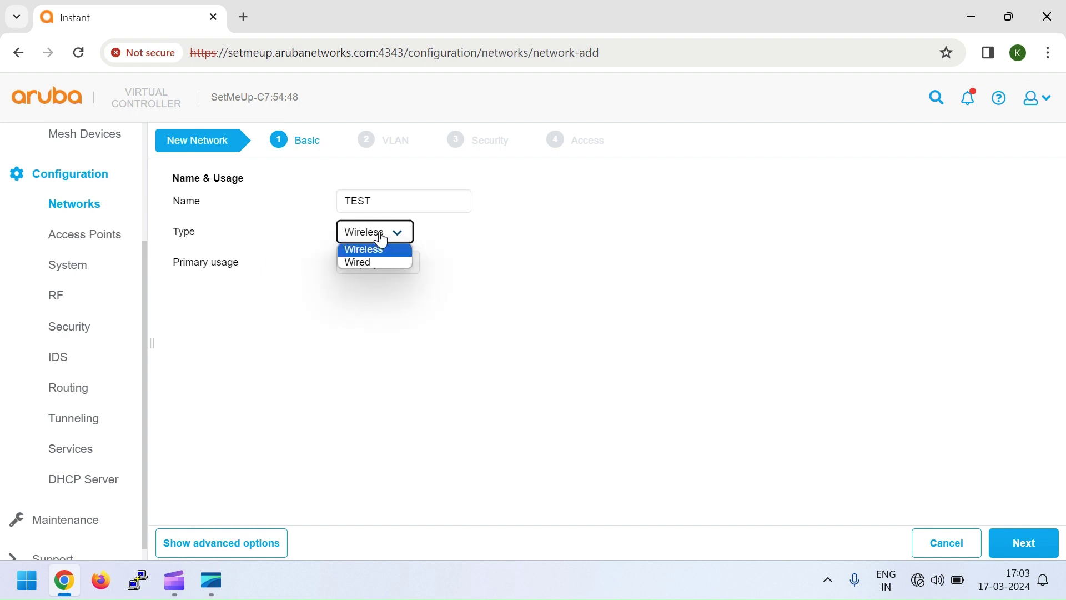
click(382, 240)
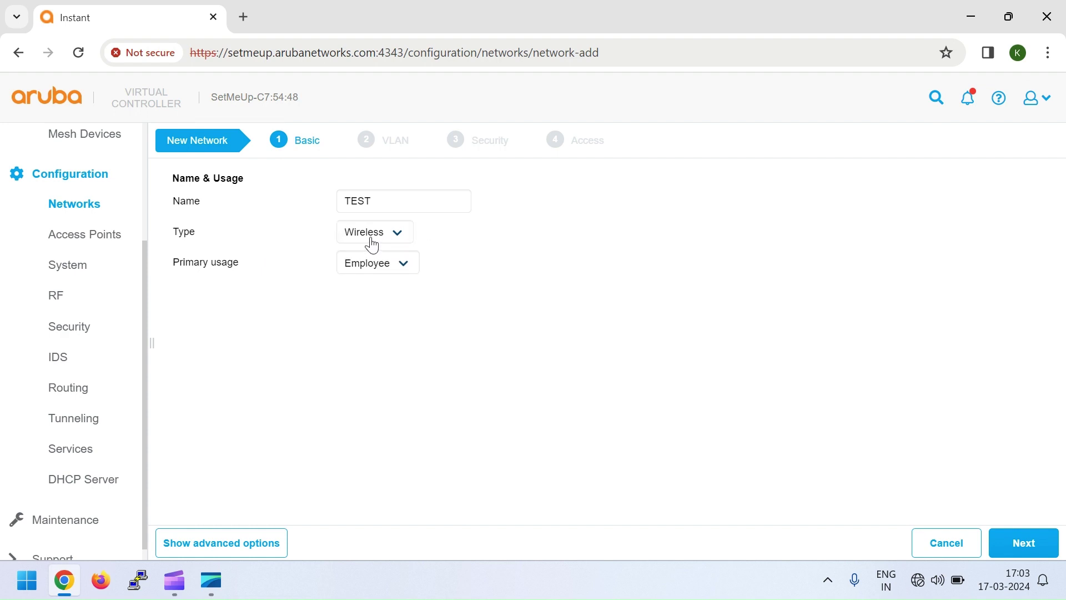
click(392, 274)
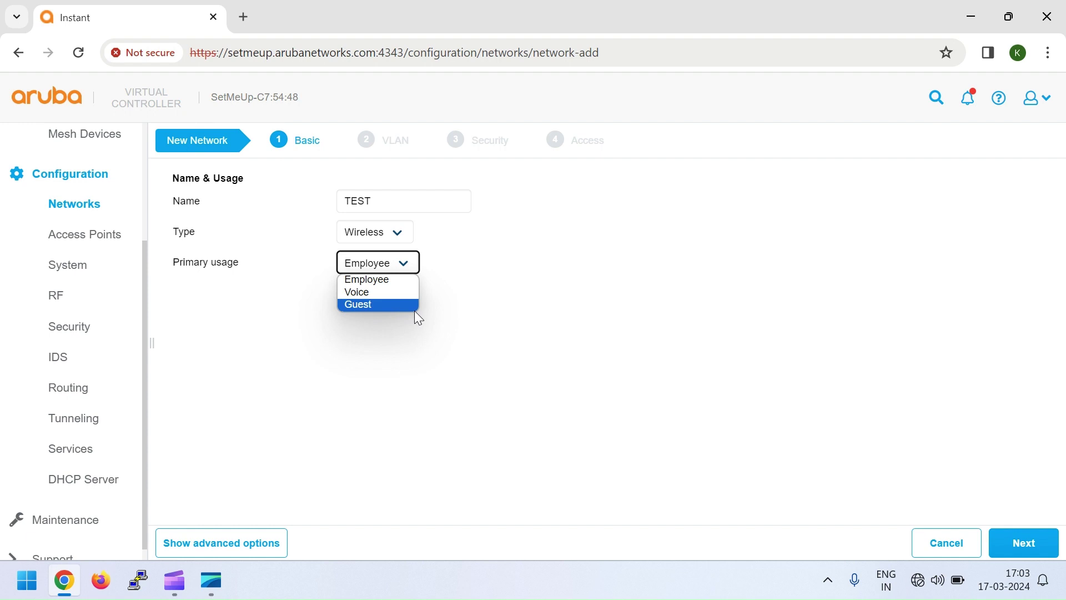
click(376, 282)
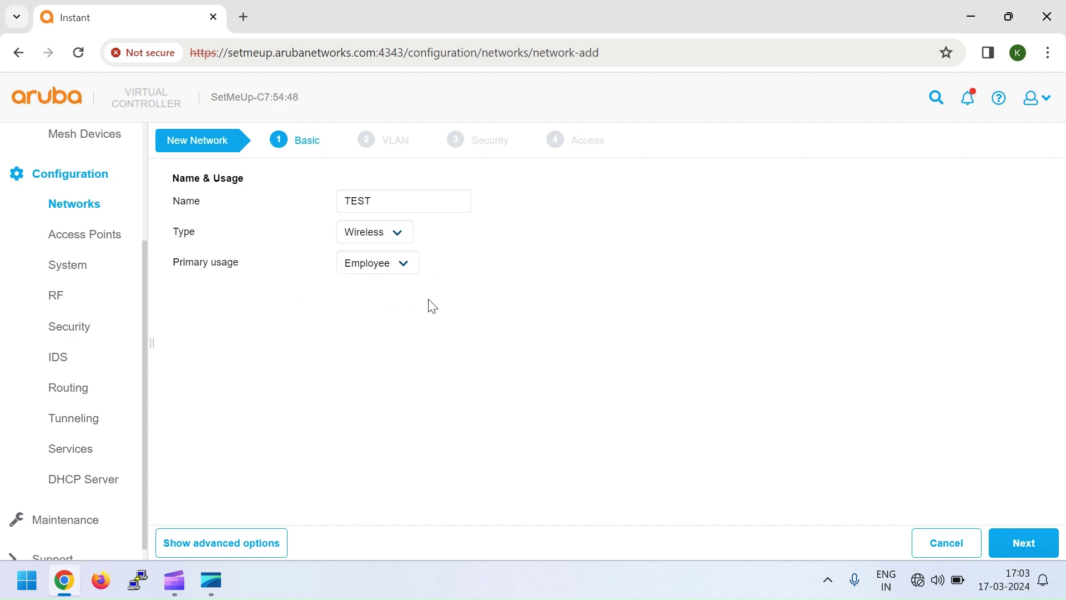
On the VLAN step, leave client VLAN assignment at Default and continue to security.
click(1007, 543)
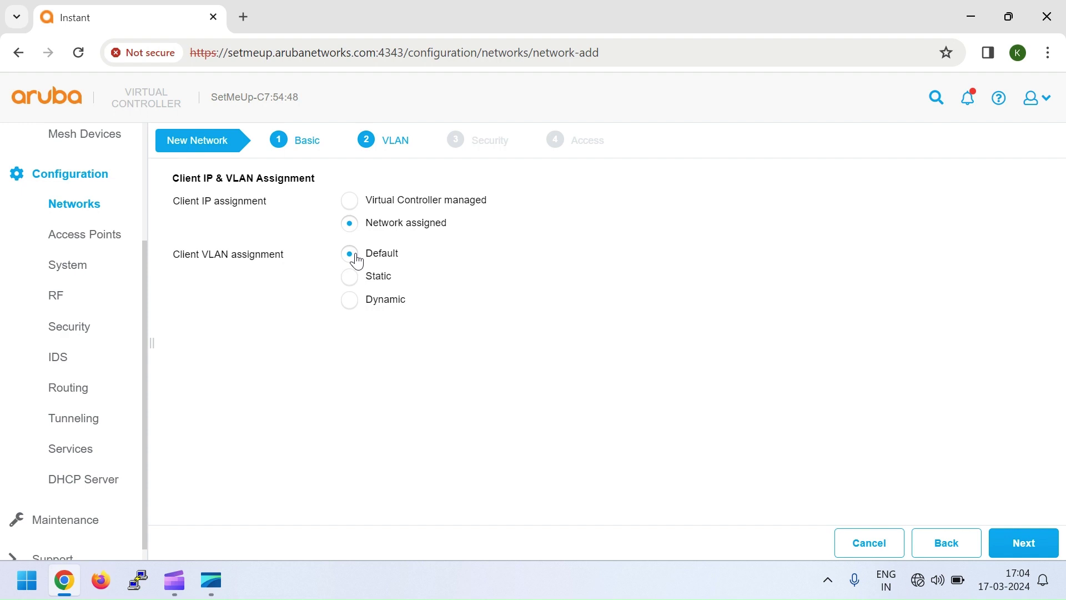
click(352, 284)
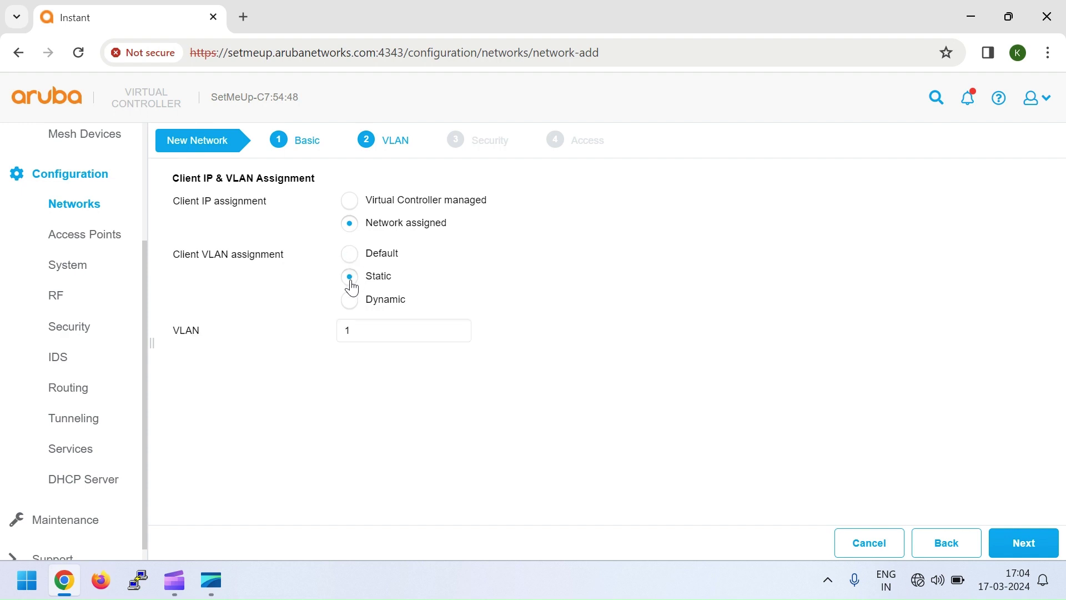
click(351, 258)
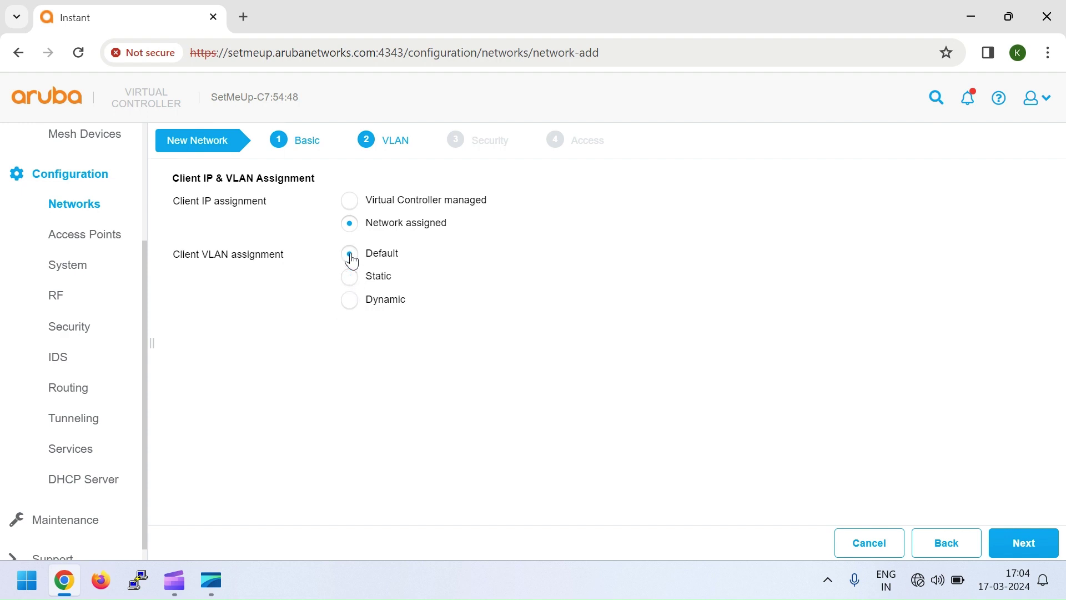
click(1022, 543)
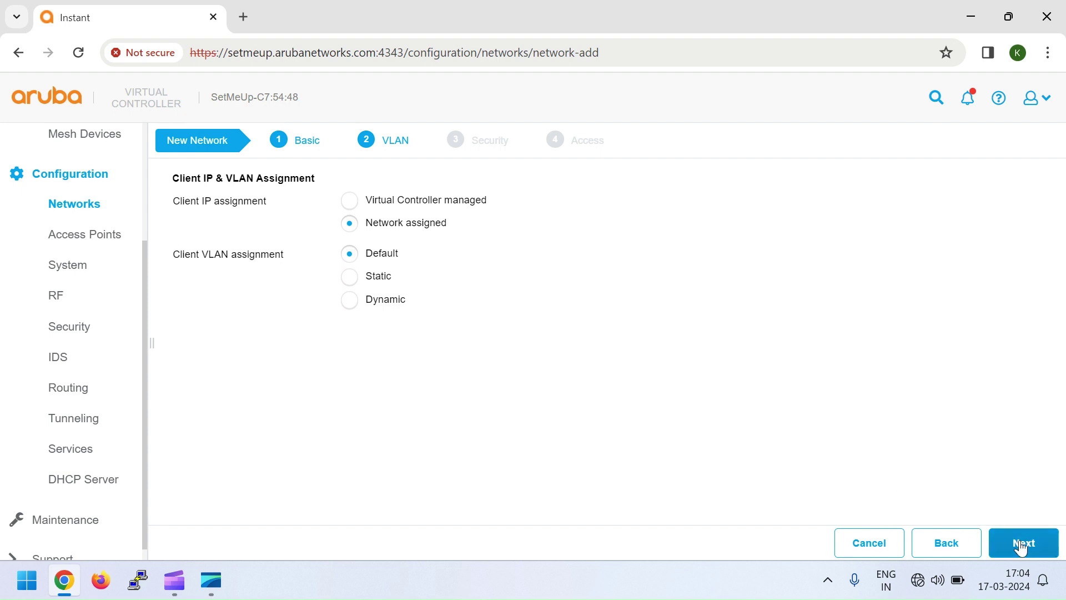
Keep security level Personal with WPA2-Personal key management and enter the passphrase twice.
scroll(458, 342, down, 1)
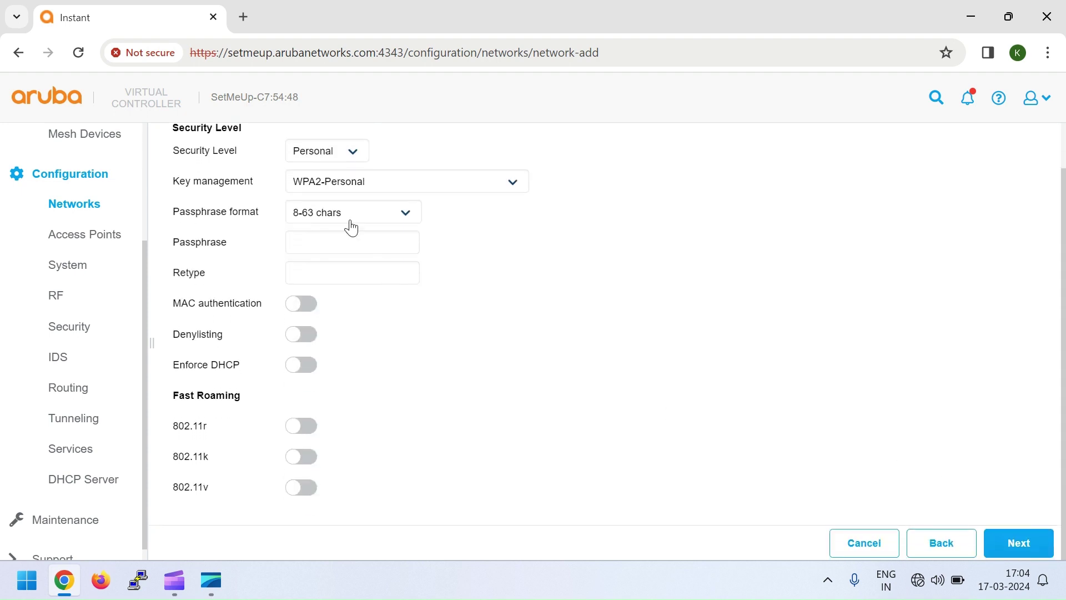
click(352, 158)
click(354, 159)
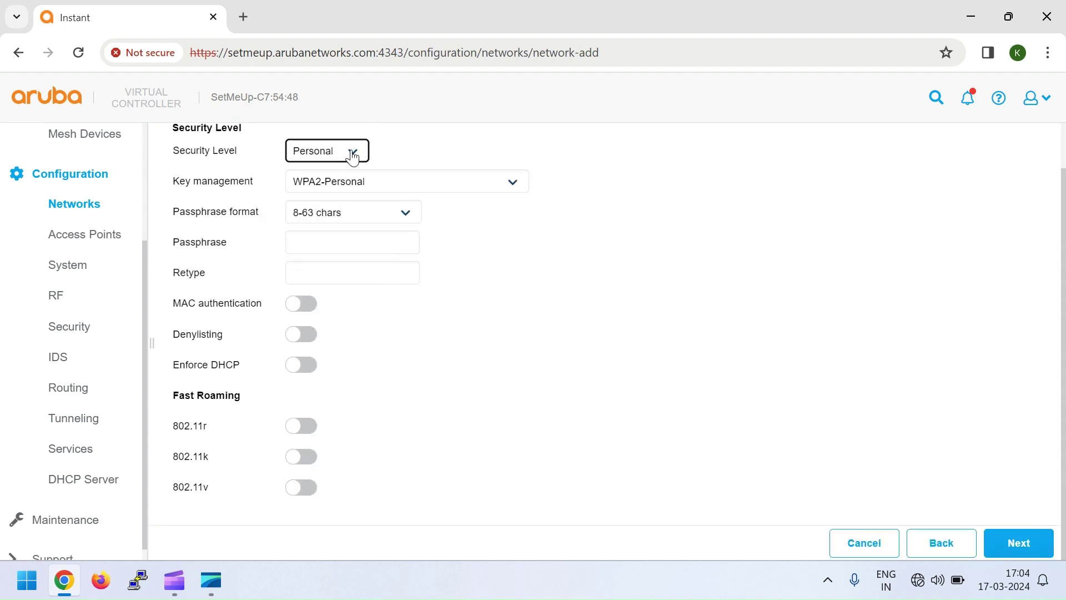
click(353, 159)
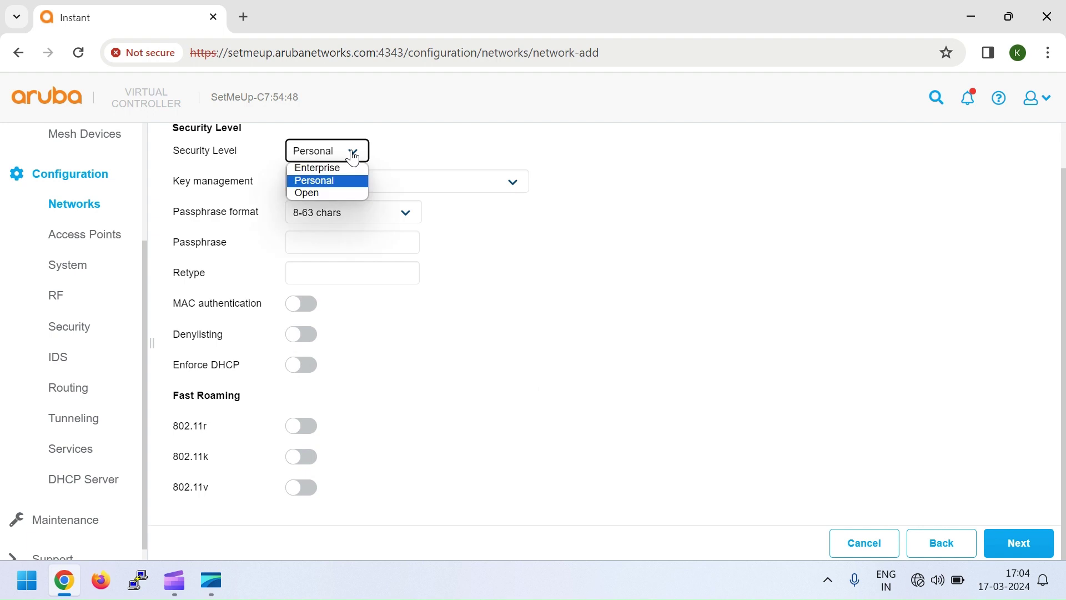
click(353, 158)
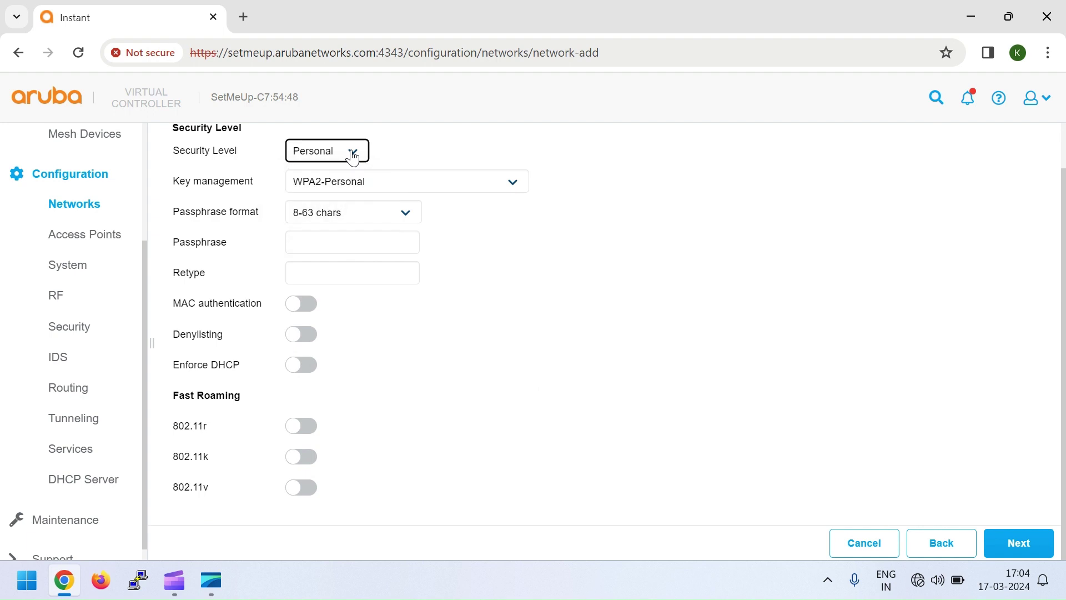
click(377, 187)
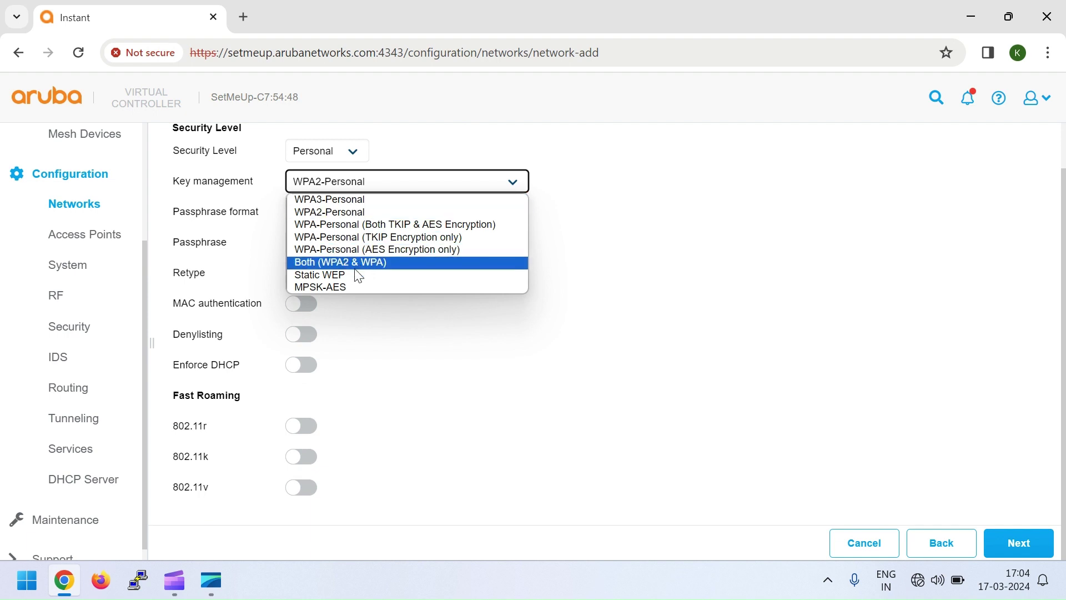
click(492, 213)
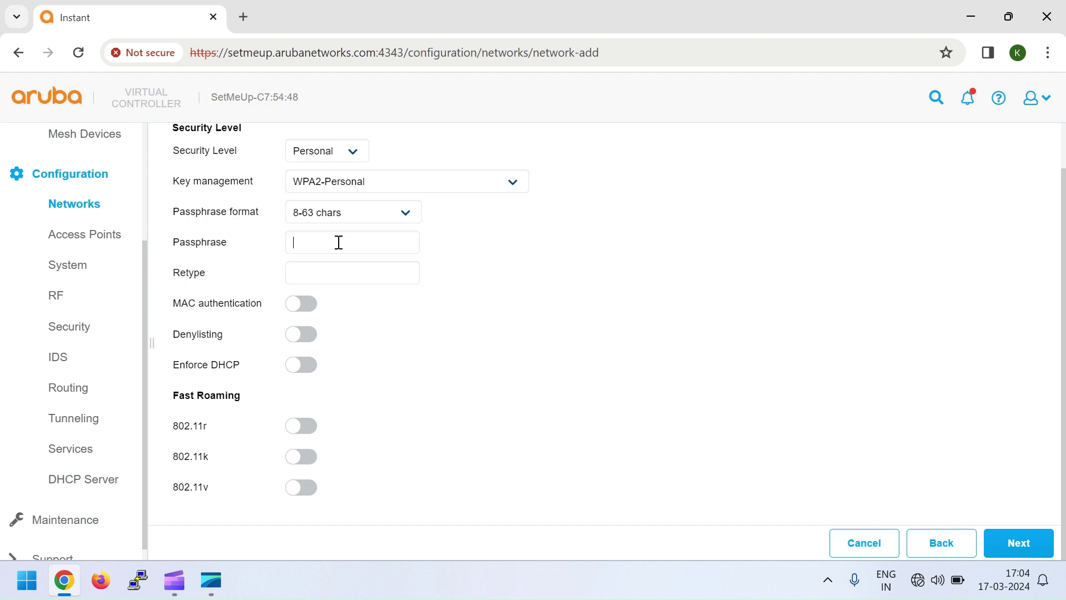
text(••••••••••••••••)
Leave access rules Unrestricted and finish creating the TEST network.
click(1025, 552)
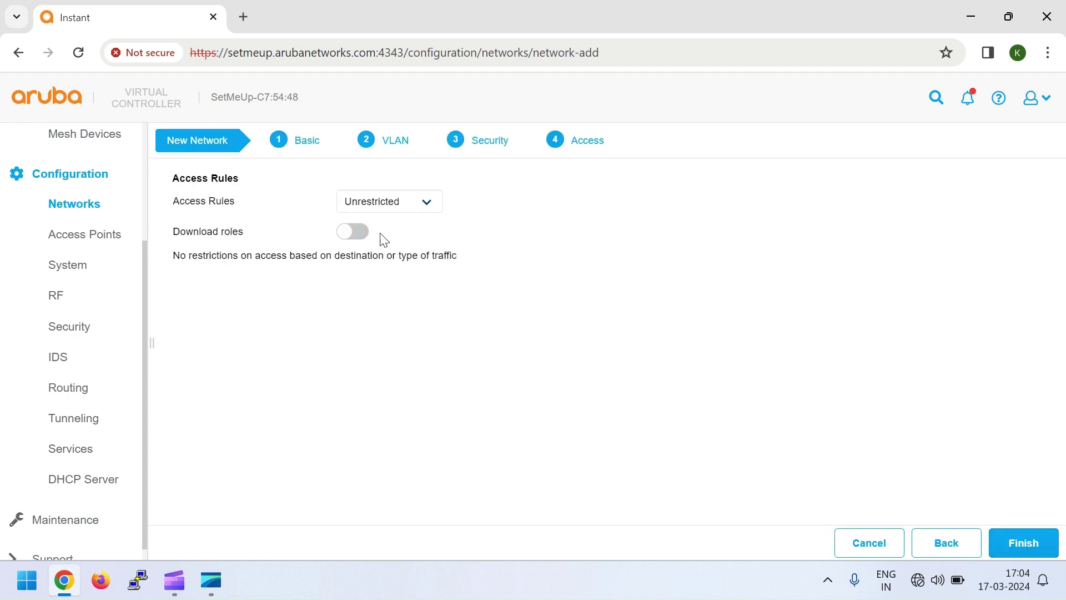
click(396, 205)
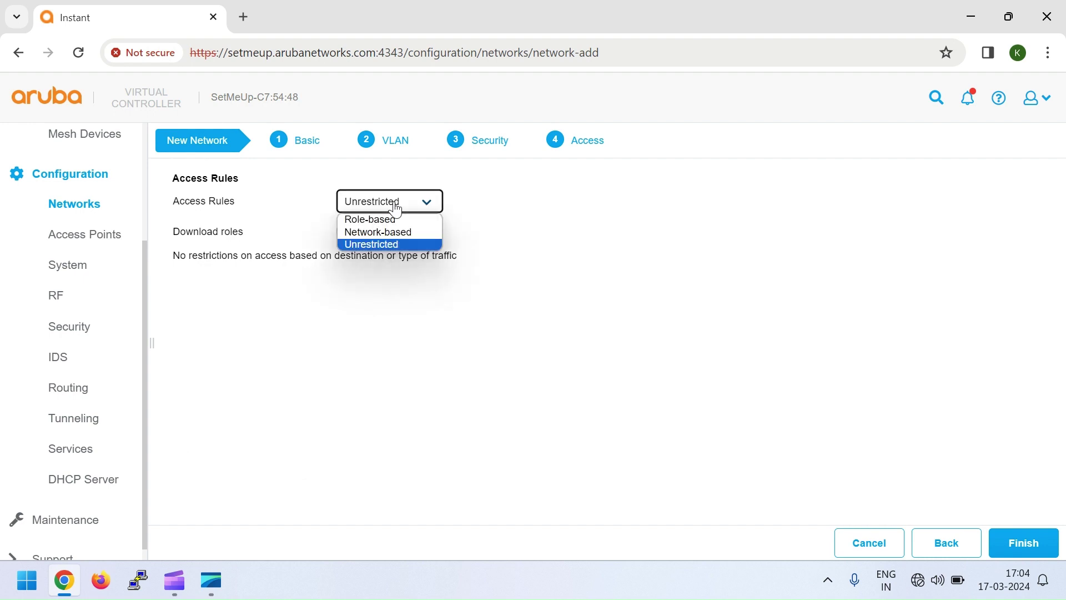
click(371, 244)
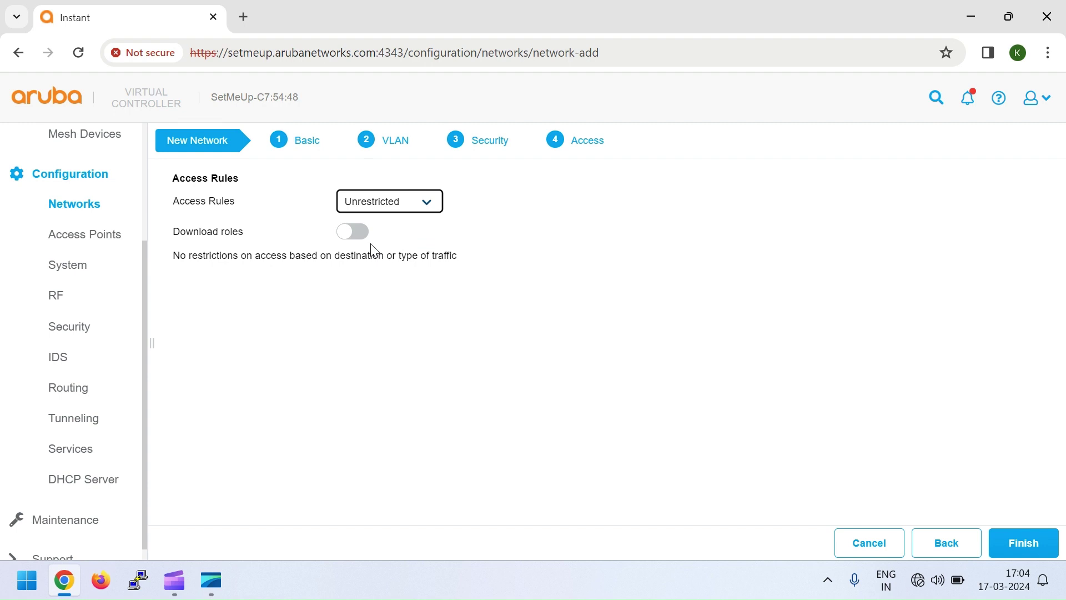
click(1021, 553)
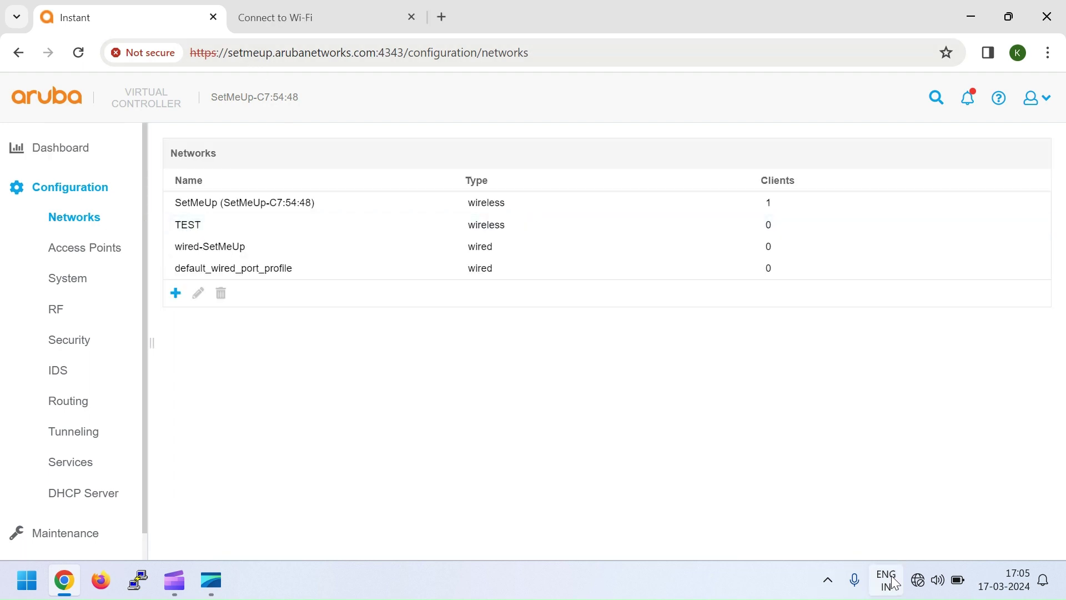
In Quick Settings, show the Wi-Fi list and turn Wi-Fi off and on to refresh it.
click(921, 583)
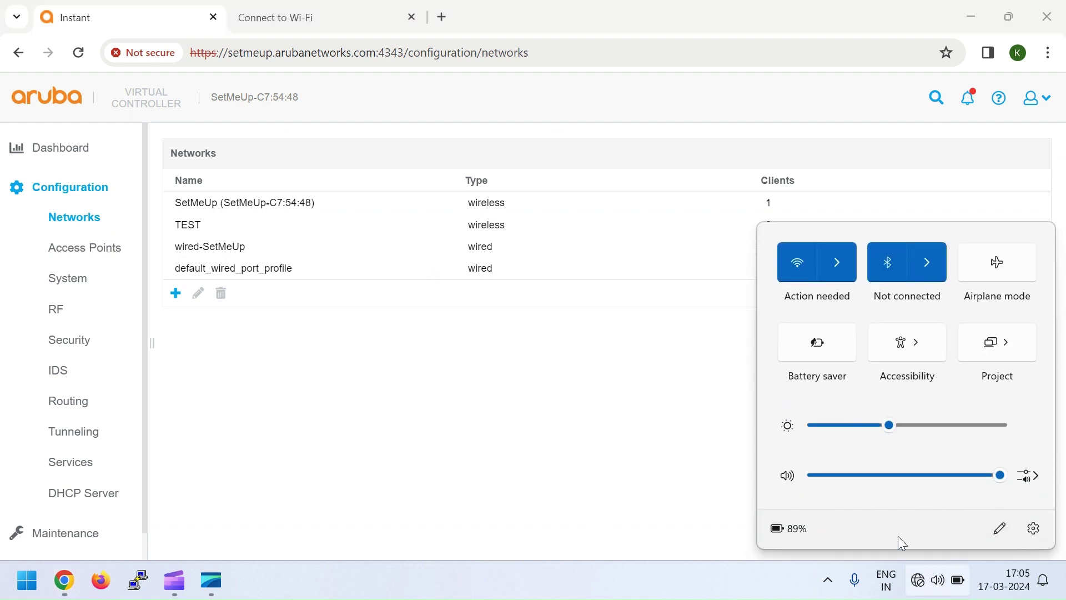
click(831, 281)
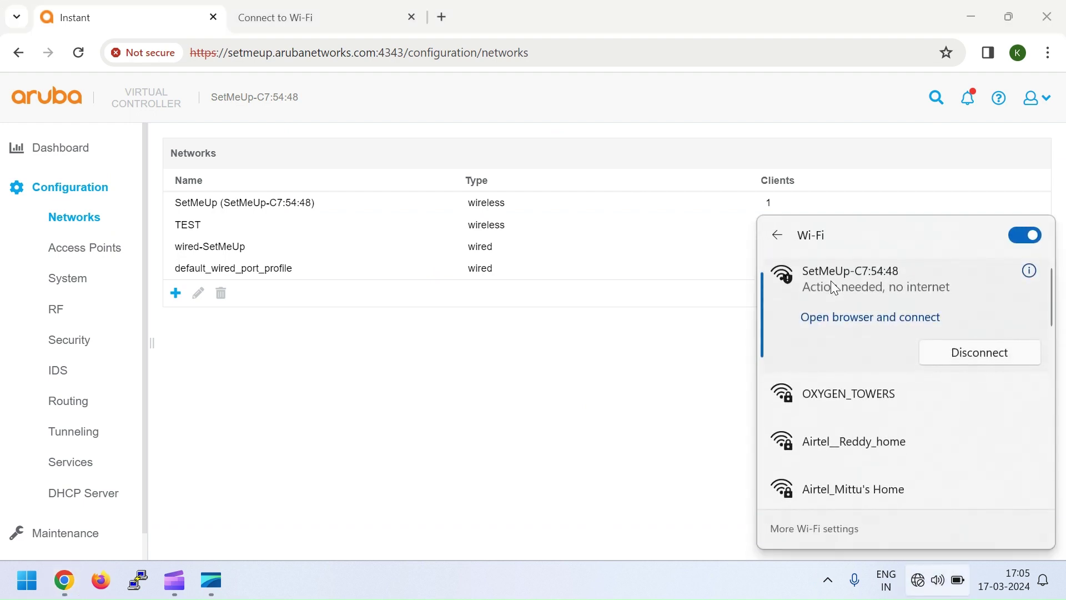
scroll(838, 367, down, 3)
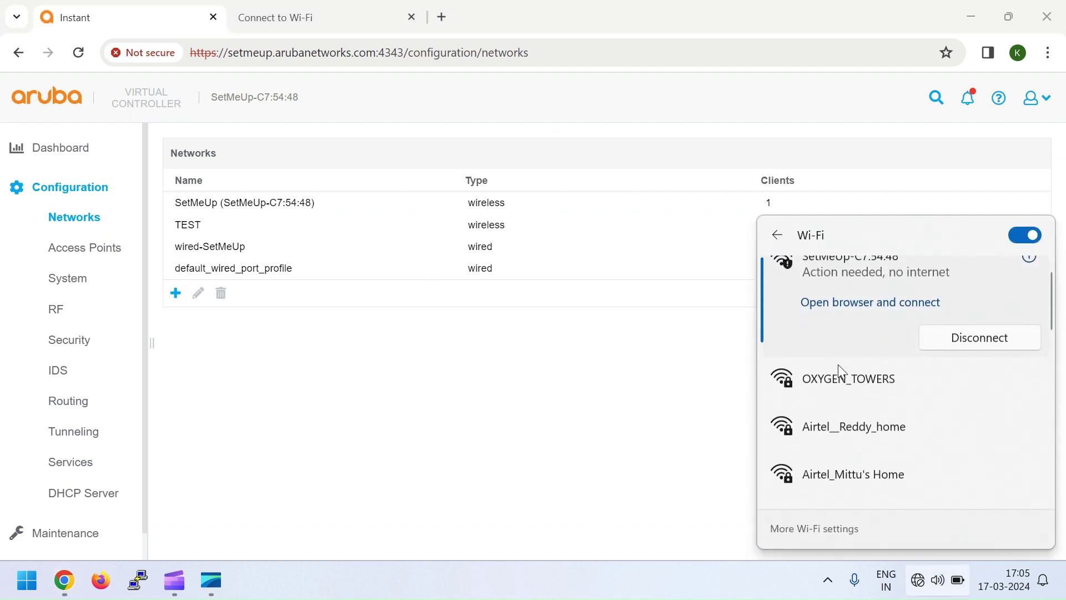
click(1027, 236)
click(1032, 240)
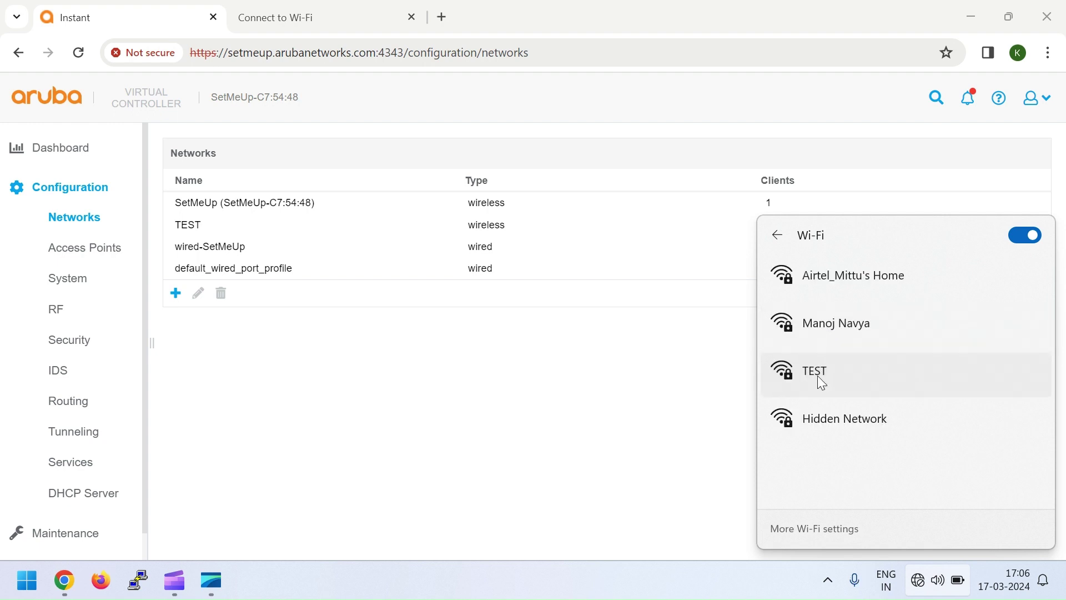
Connect to the TEST network by entering its security key.
click(820, 375)
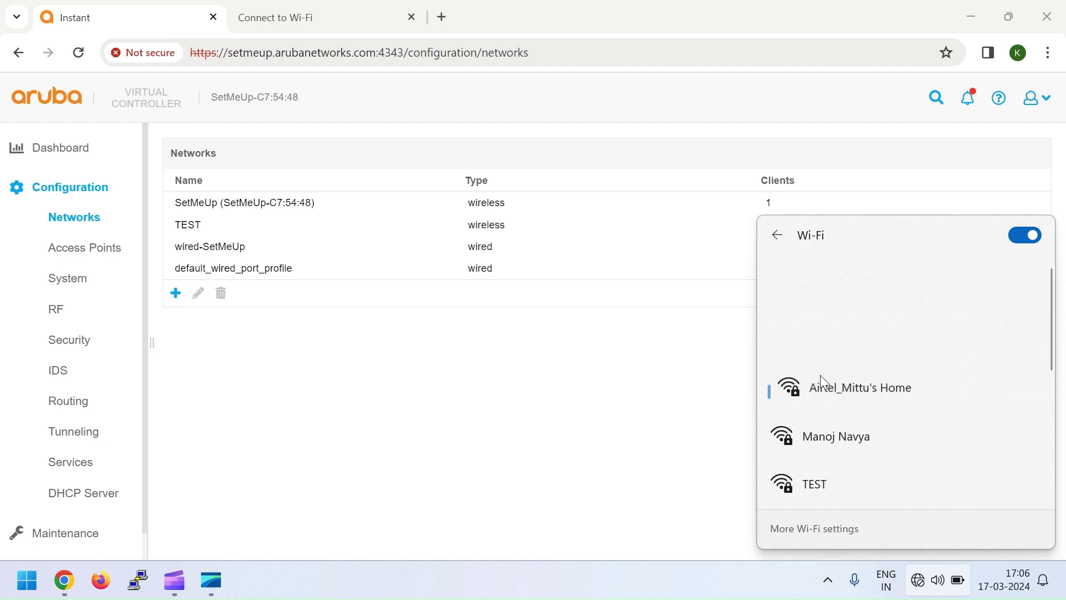
scroll(821, 376, down, 3)
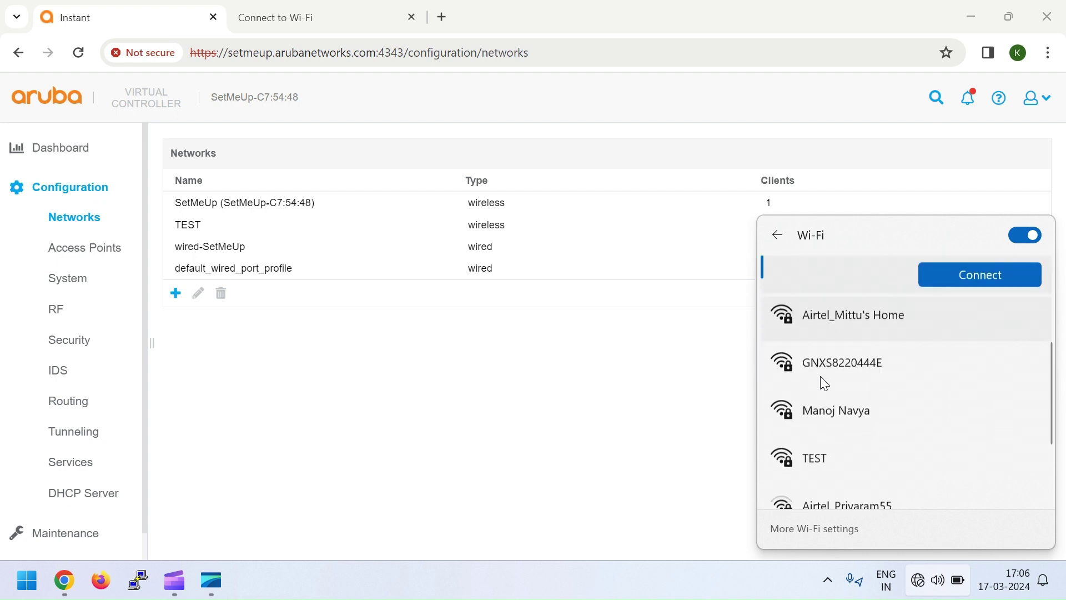
click(822, 365)
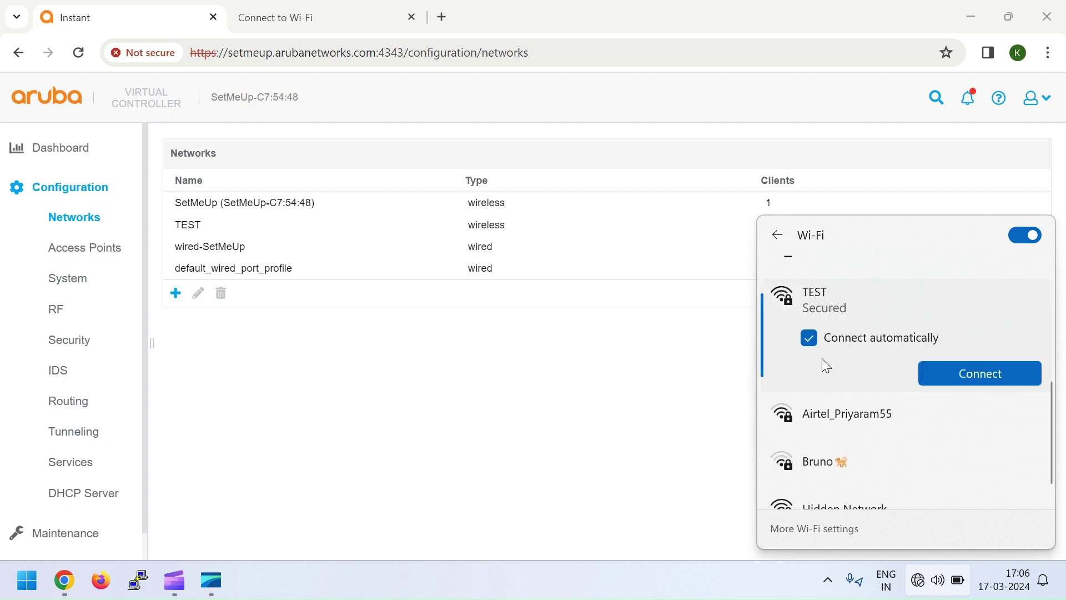
click(958, 372)
text(1234)
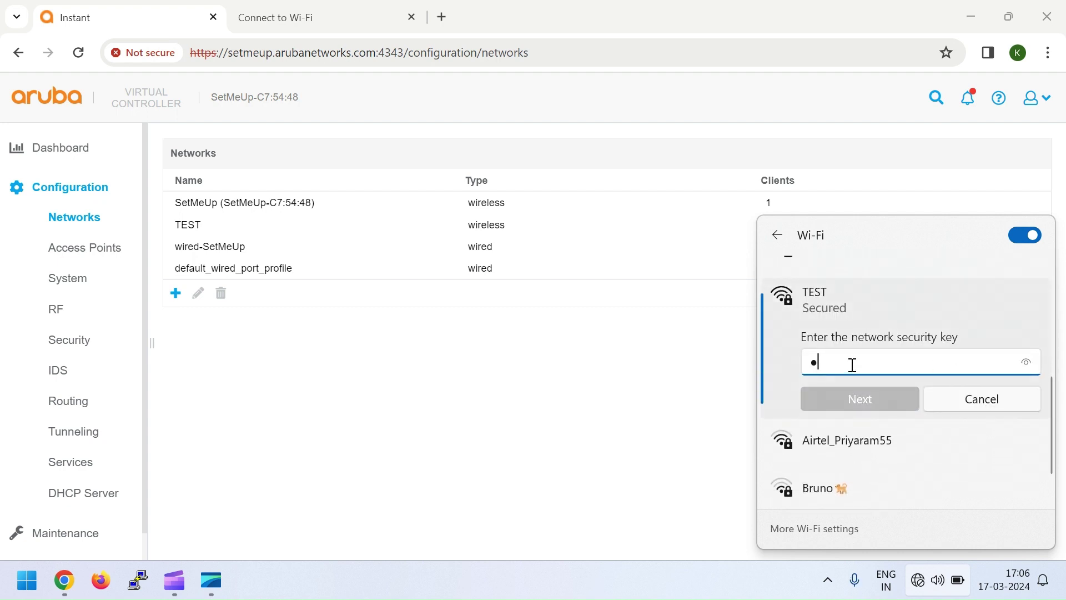
text(5678)
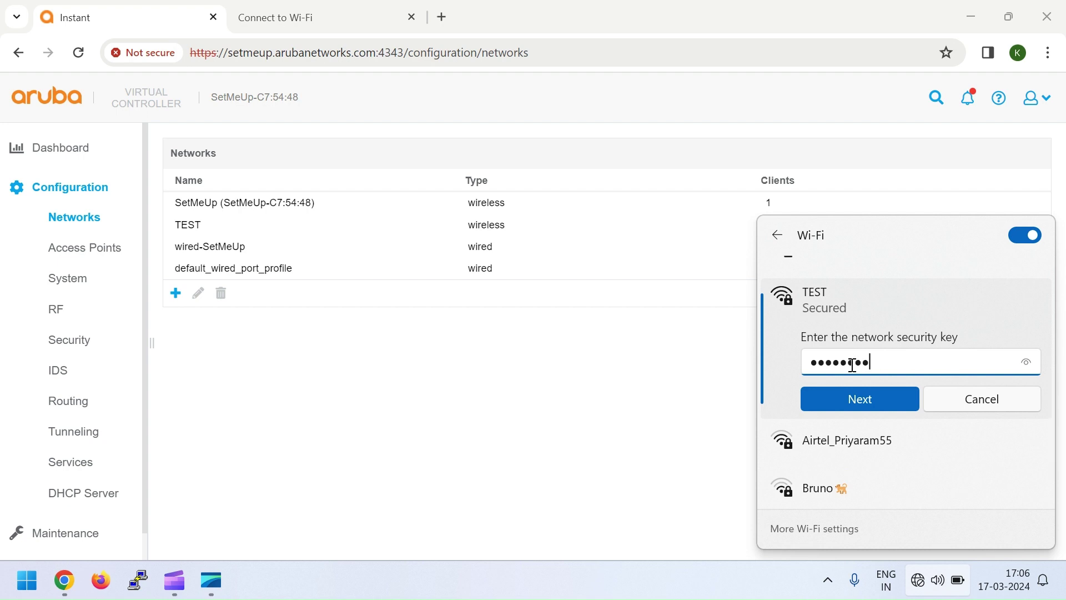
click(860, 403)
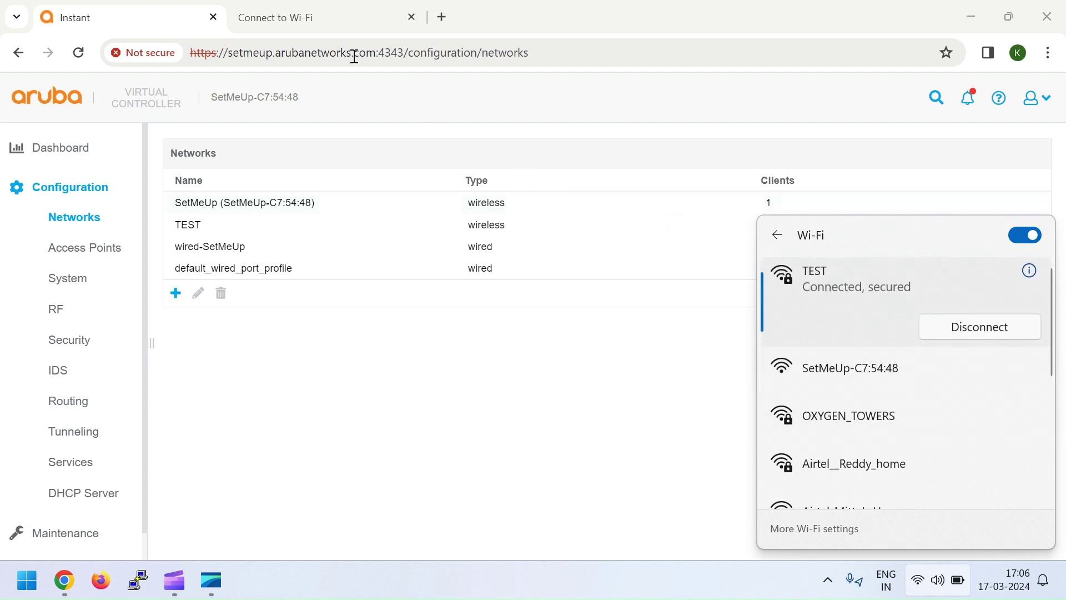
click(400, 20)
Load google.com in a new tab and search for facebook to verify internet access.
click(441, 18)
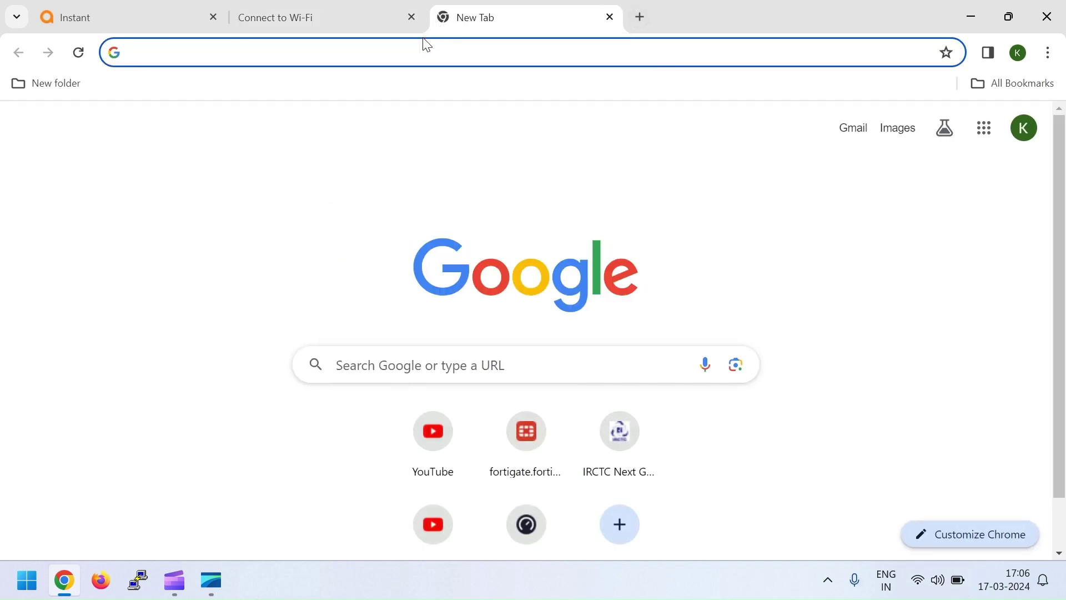
text(goo)
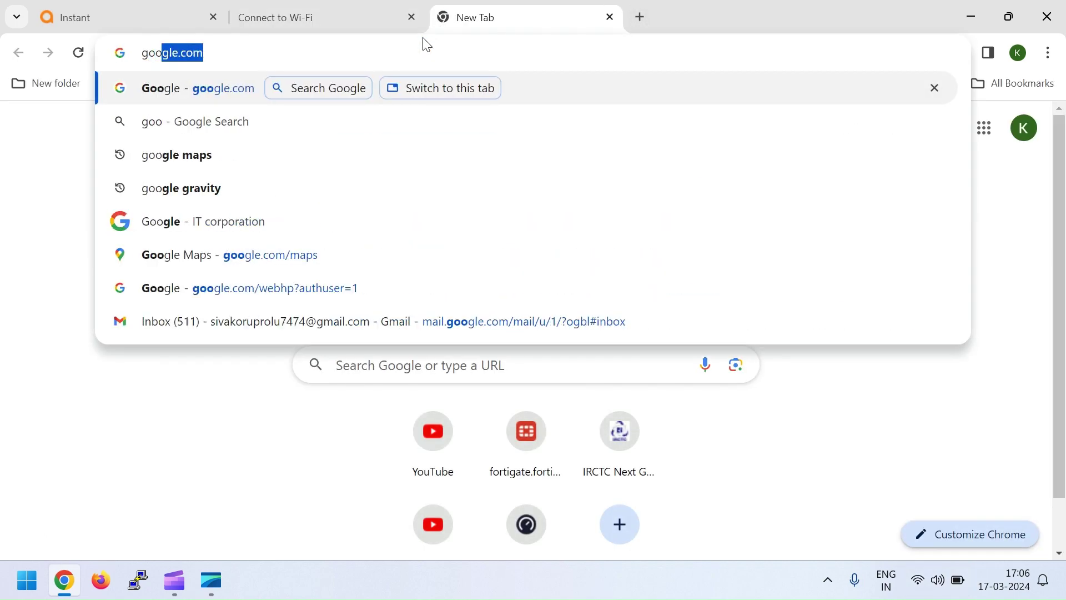
text(gle.com)
key(Return)
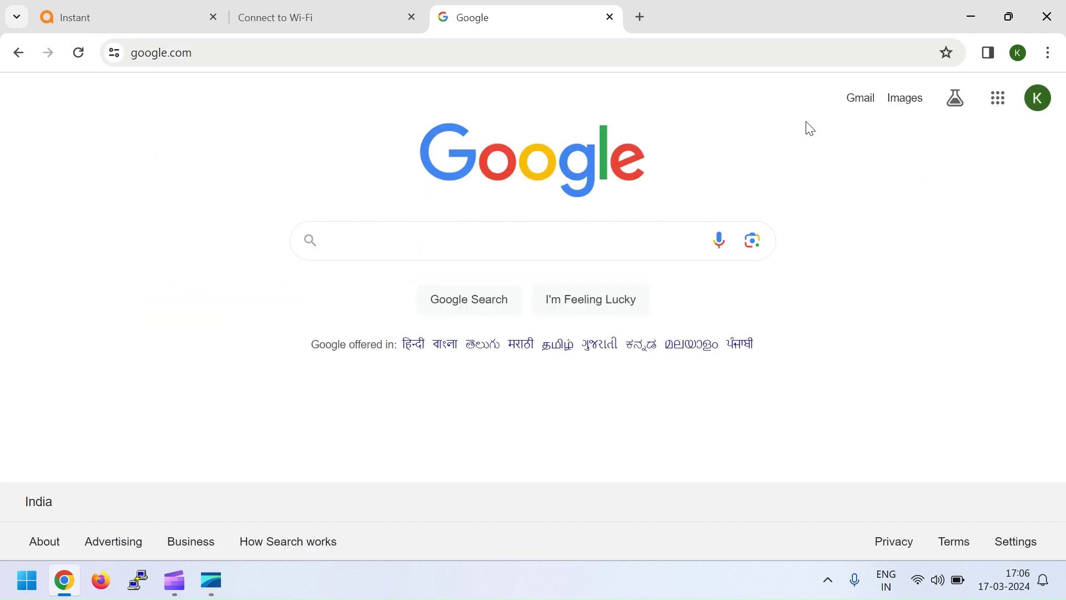
click(440, 56)
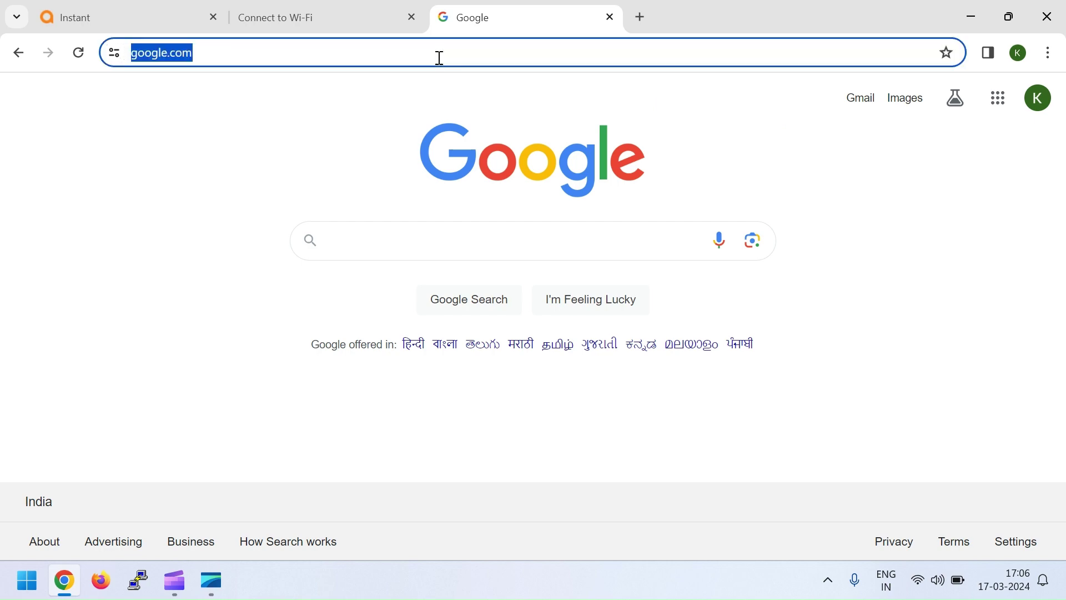
text(fac)
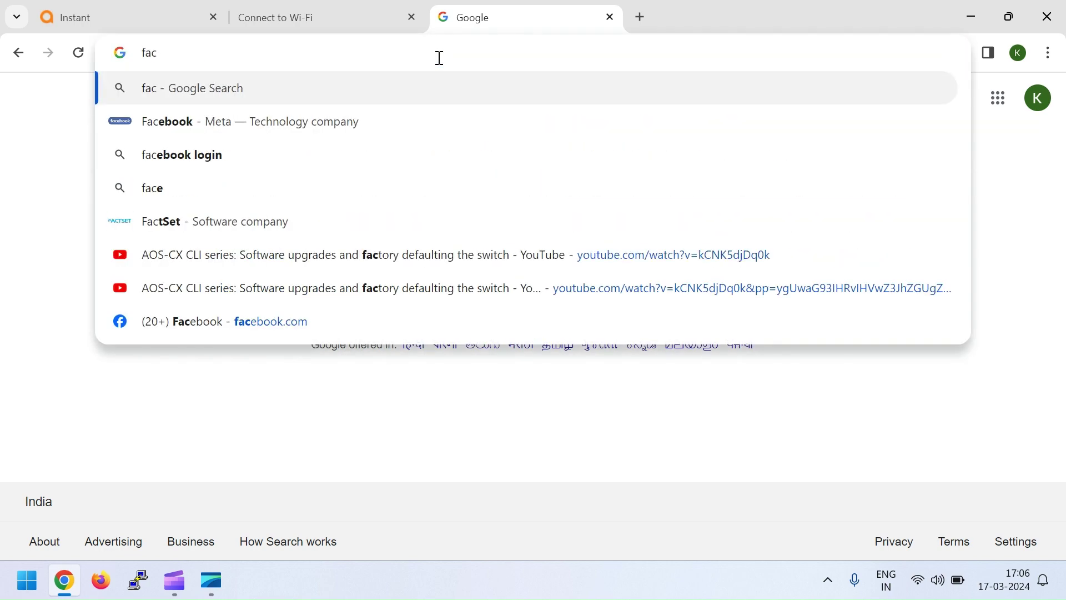
key(Down)
key(Return)
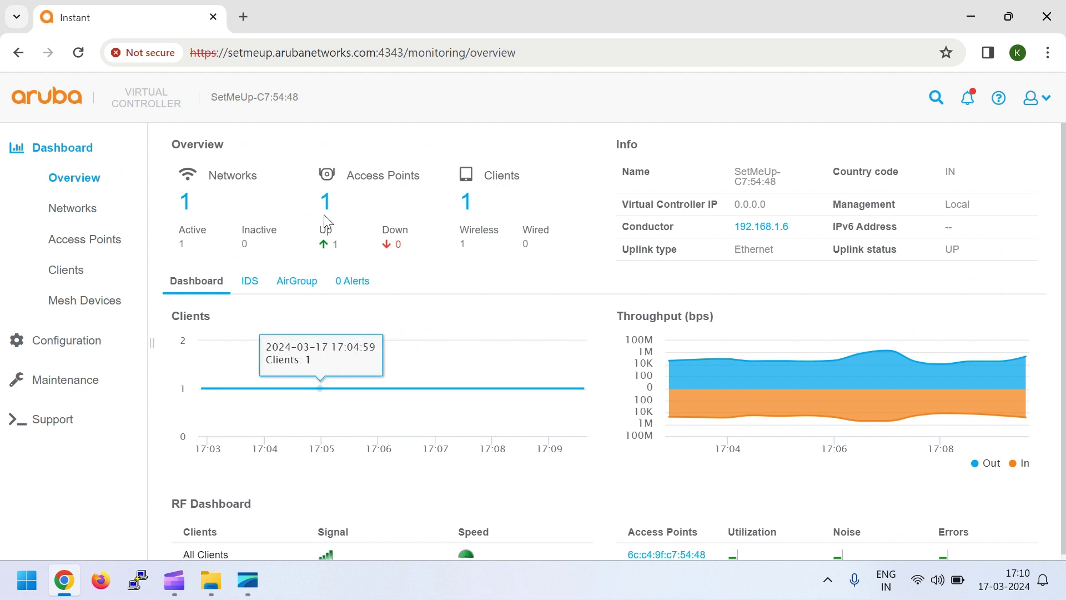
Back in the Aruba Instant tab, add a new network from Configuration > Networks.
click(244, 17)
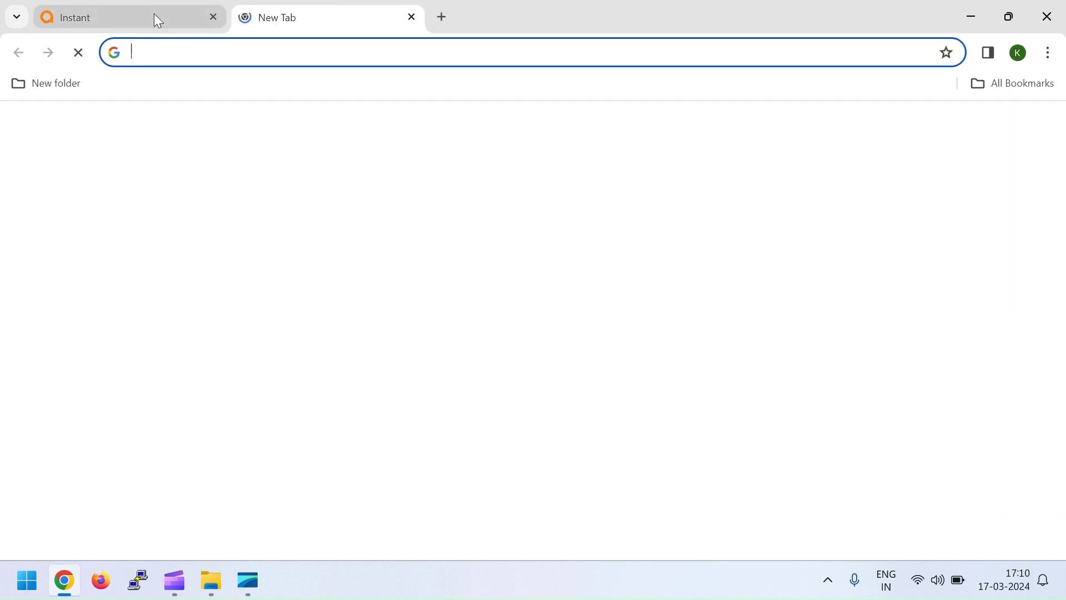
click(154, 15)
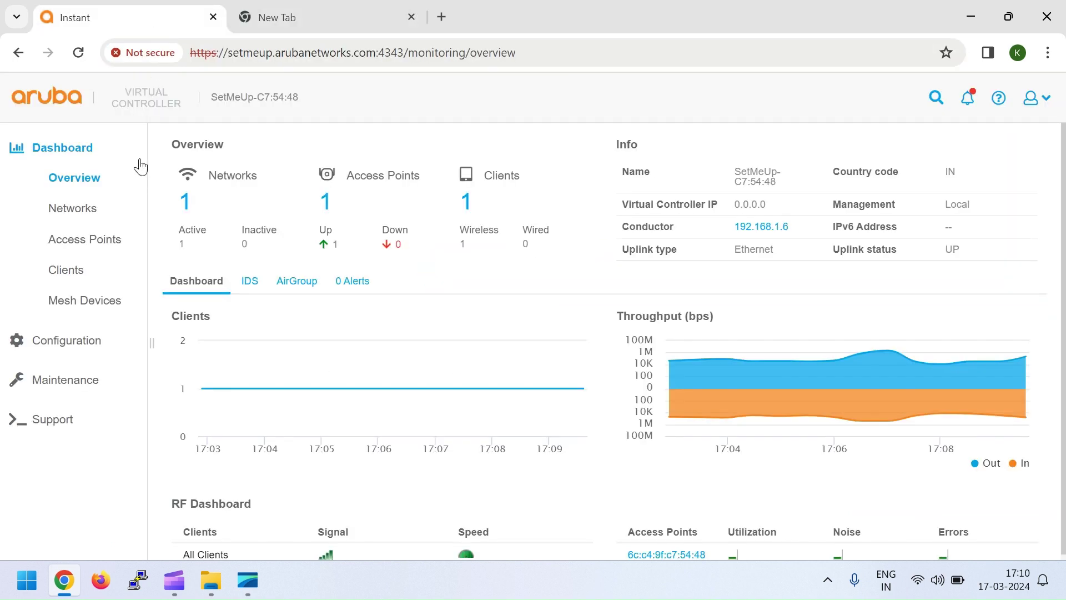
click(74, 341)
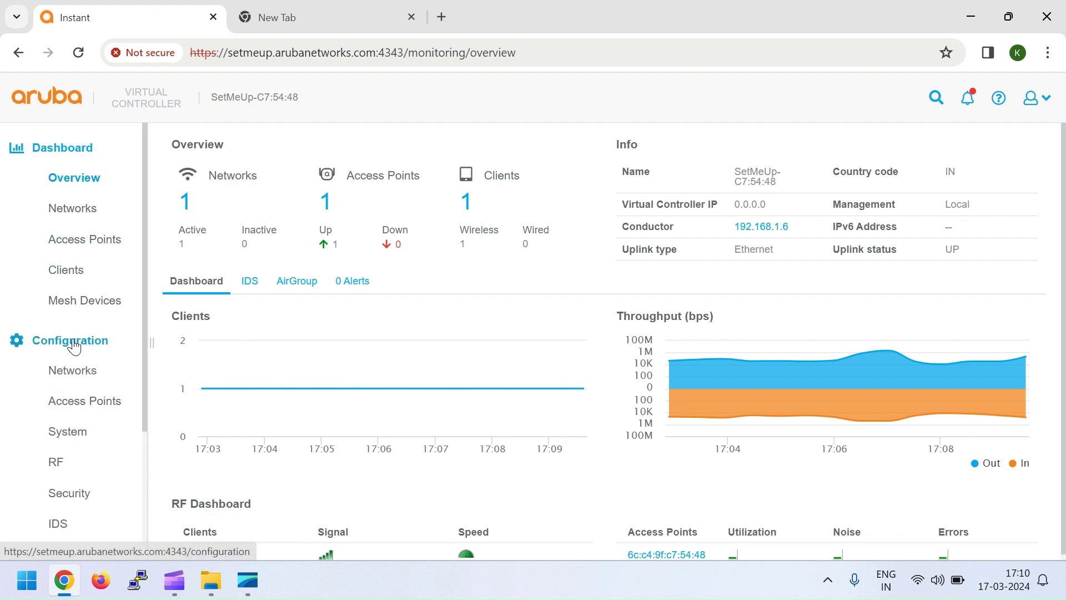
click(78, 371)
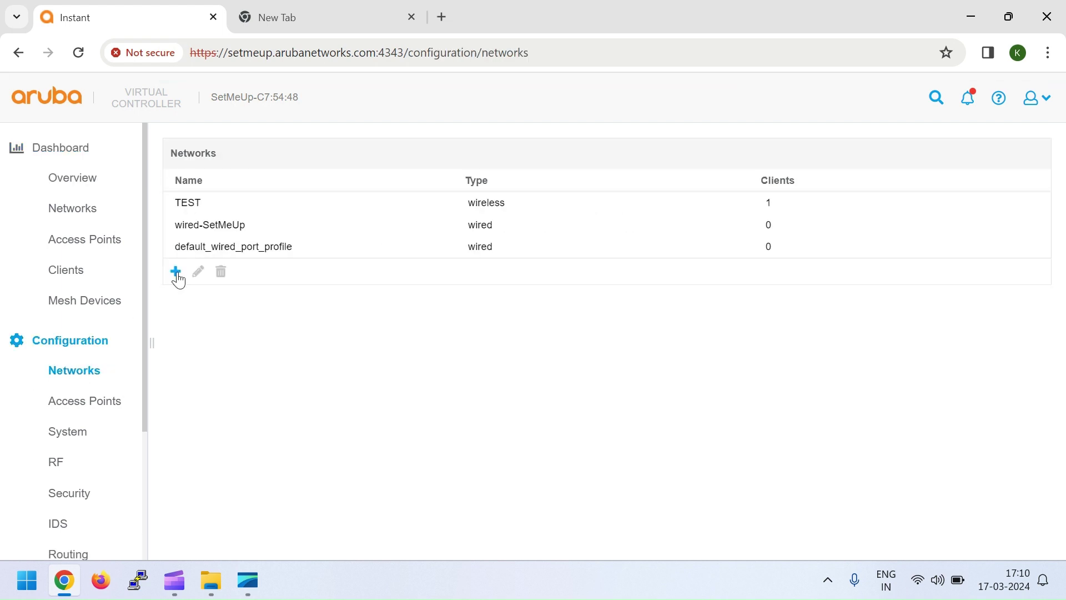
click(177, 273)
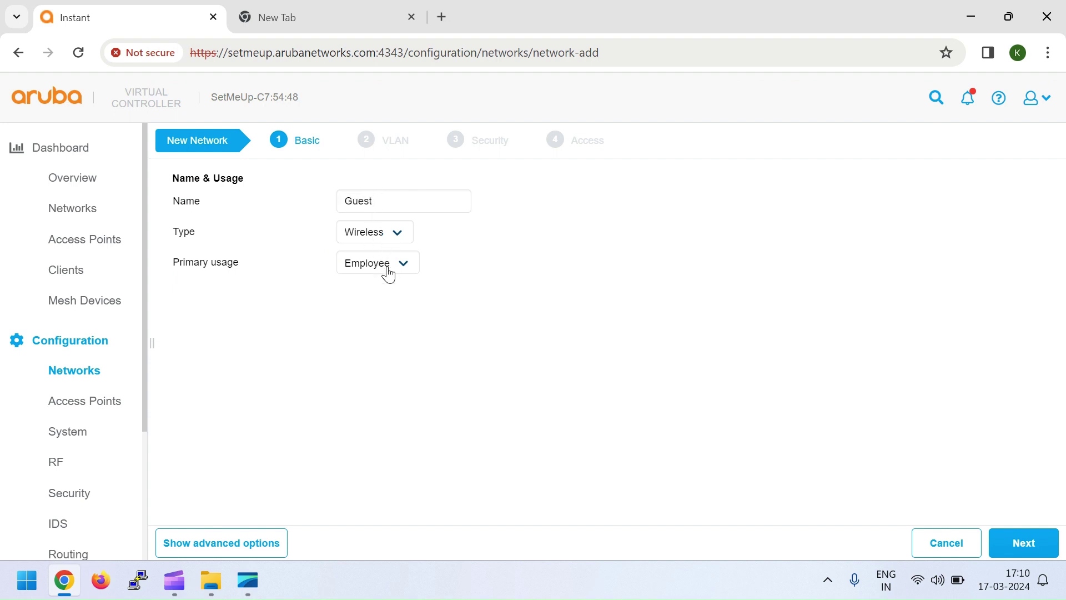
Set primary usage to Guest, keep default VLAN settings, and open the Security step's splash page type list.
click(389, 272)
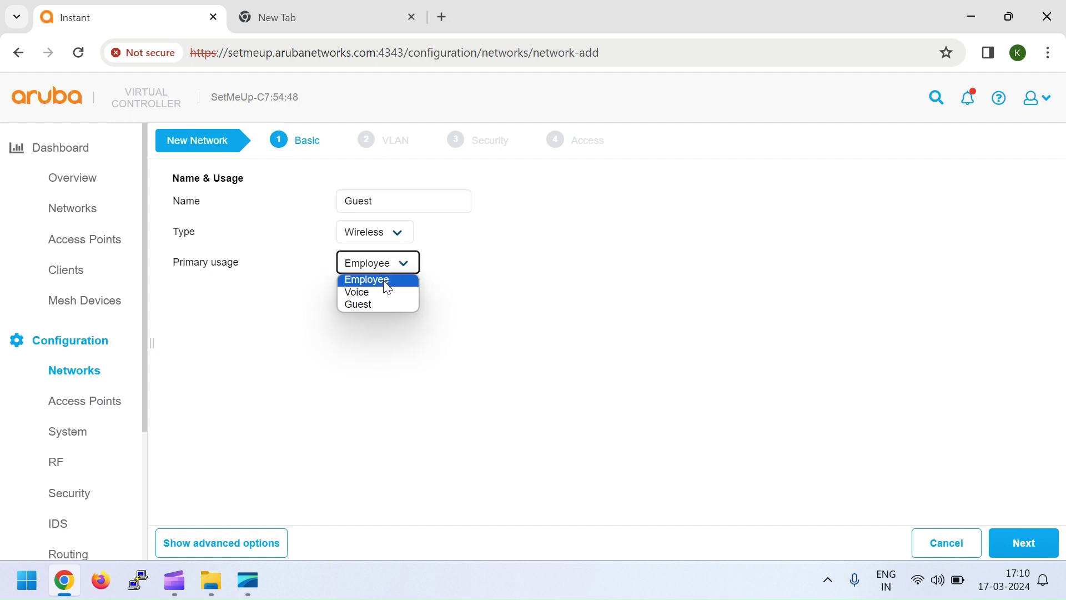
click(361, 305)
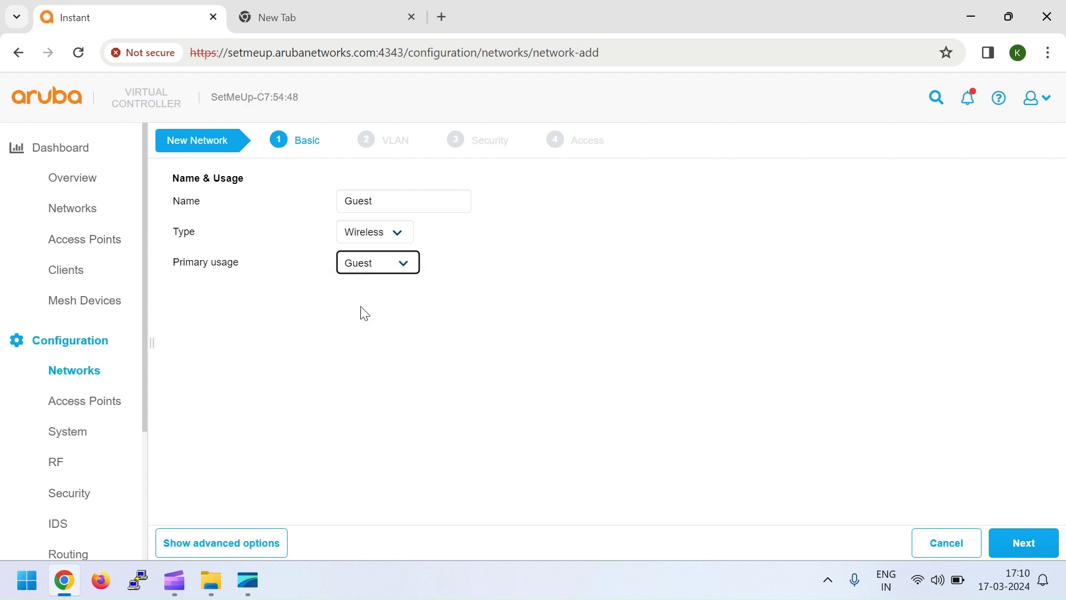
click(1021, 544)
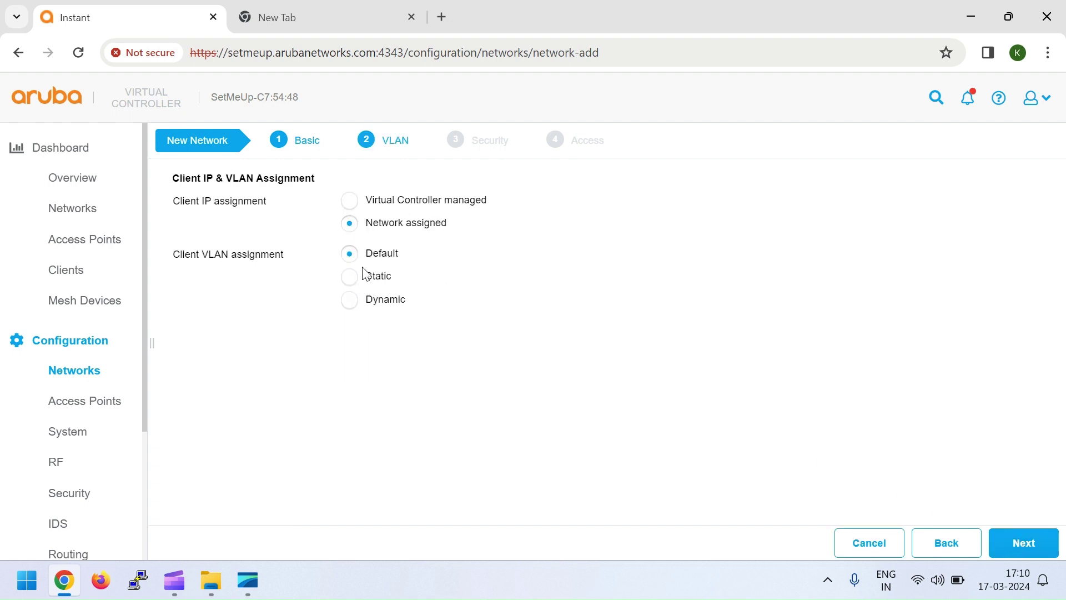
click(1023, 545)
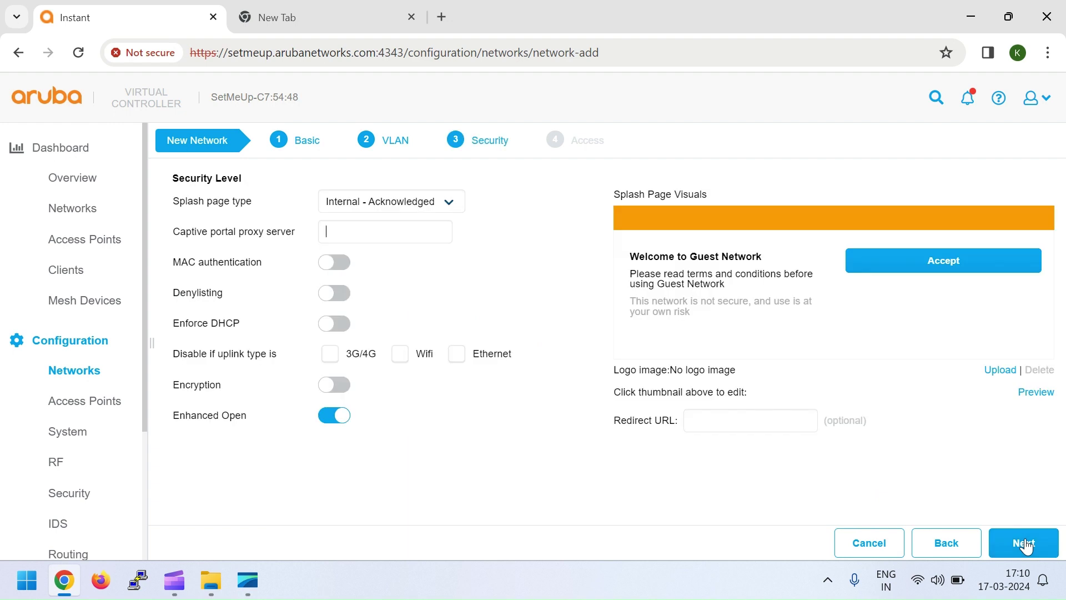
click(380, 206)
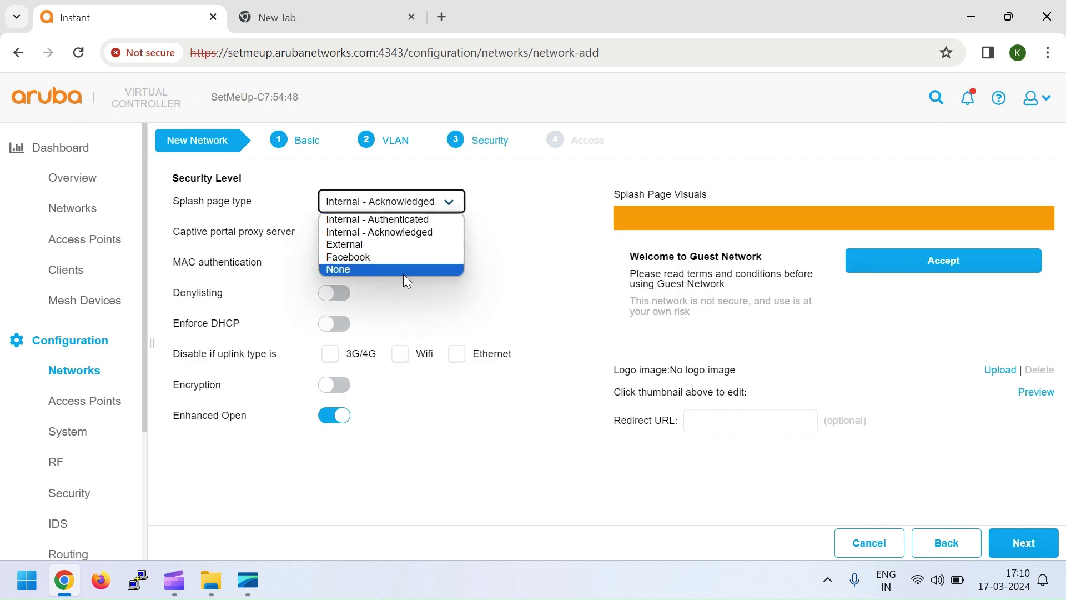
click(507, 281)
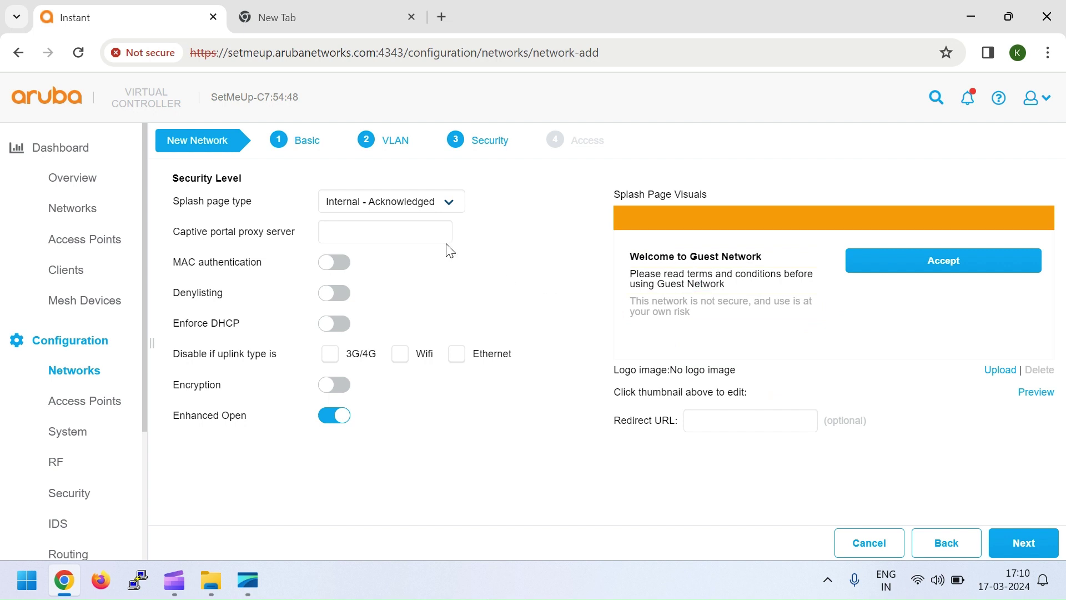
click(421, 207)
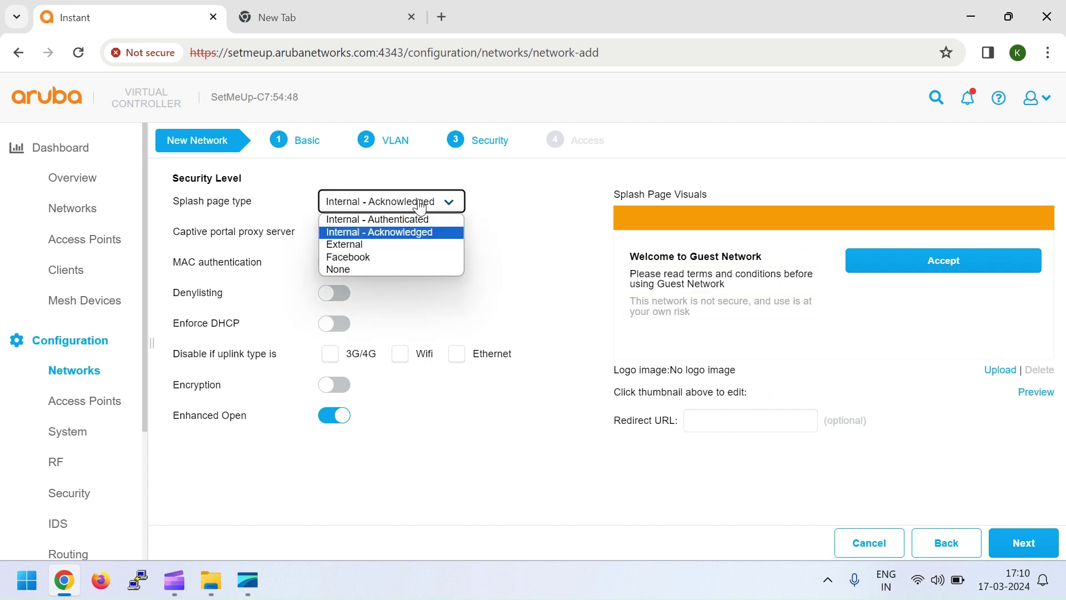
Choose the Internal - Authenticated splash page, keeping InternalServer as the authentication server.
click(392, 219)
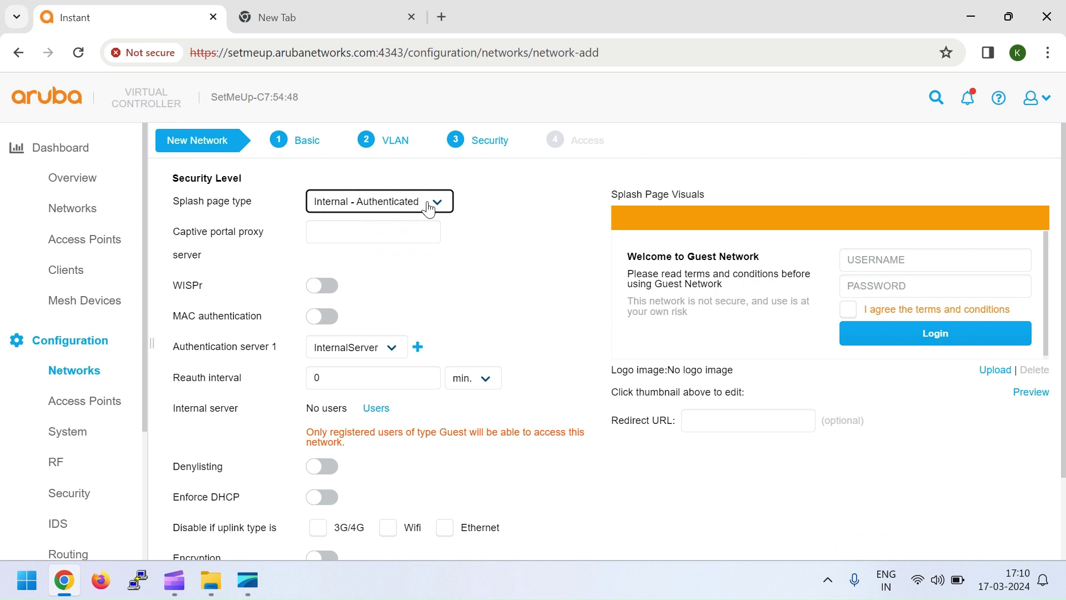
click(371, 235)
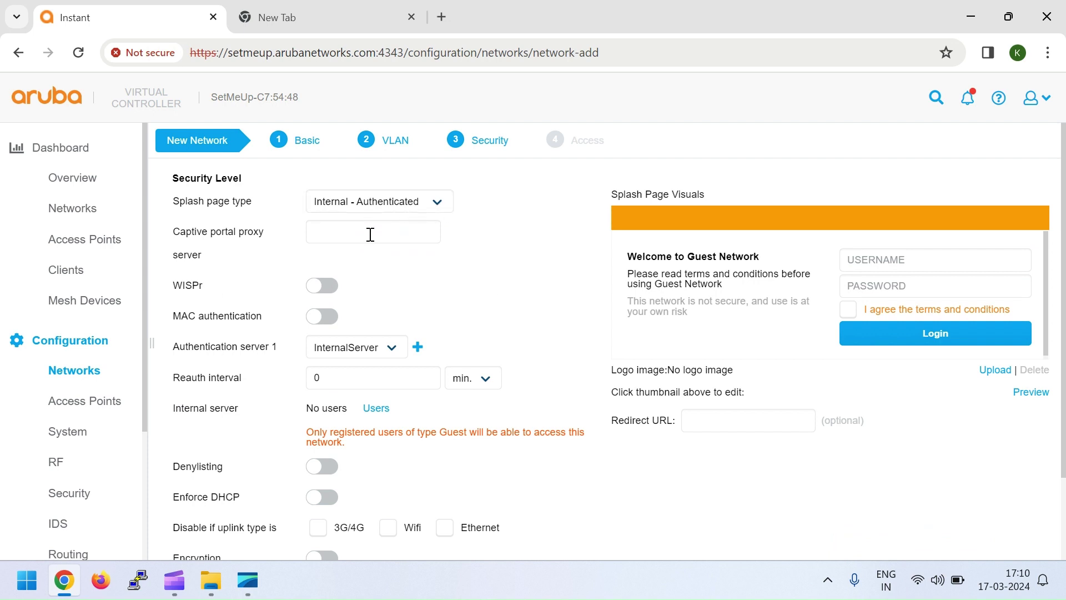
scroll(417, 273, down, 2)
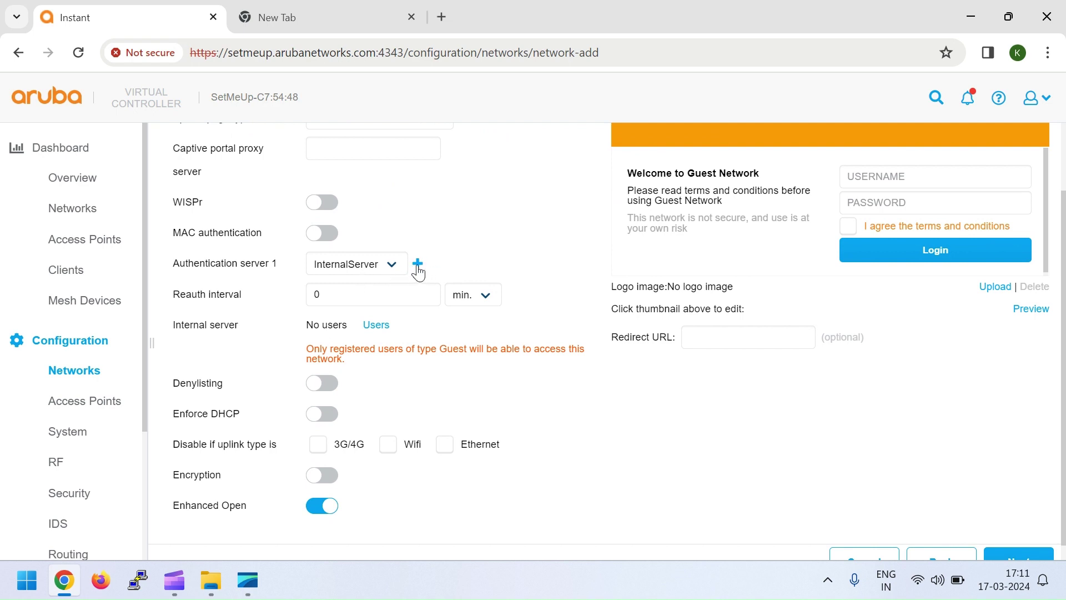
click(418, 264)
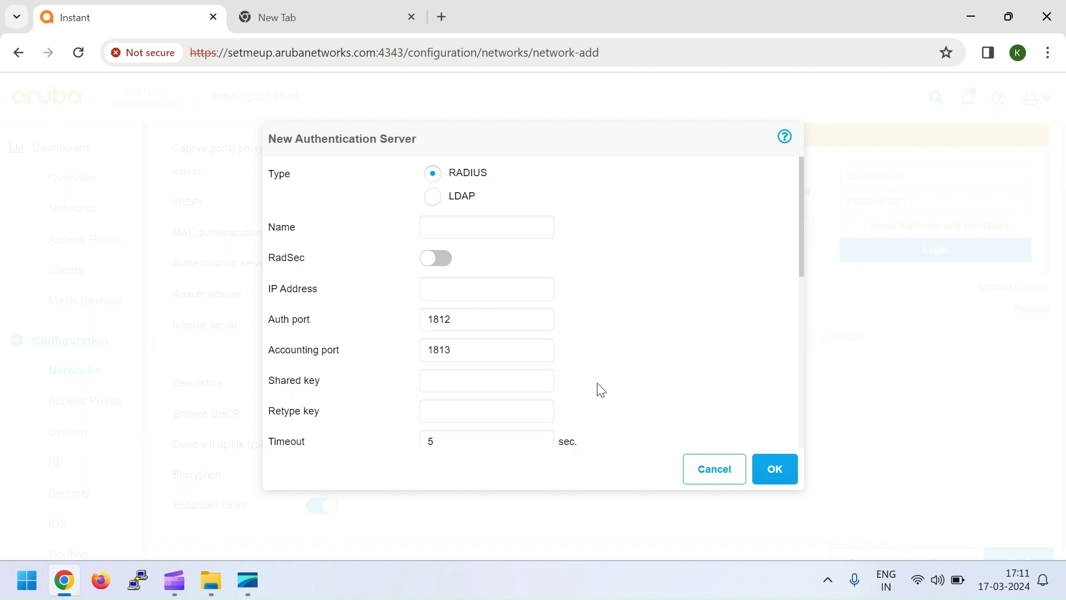
click(705, 473)
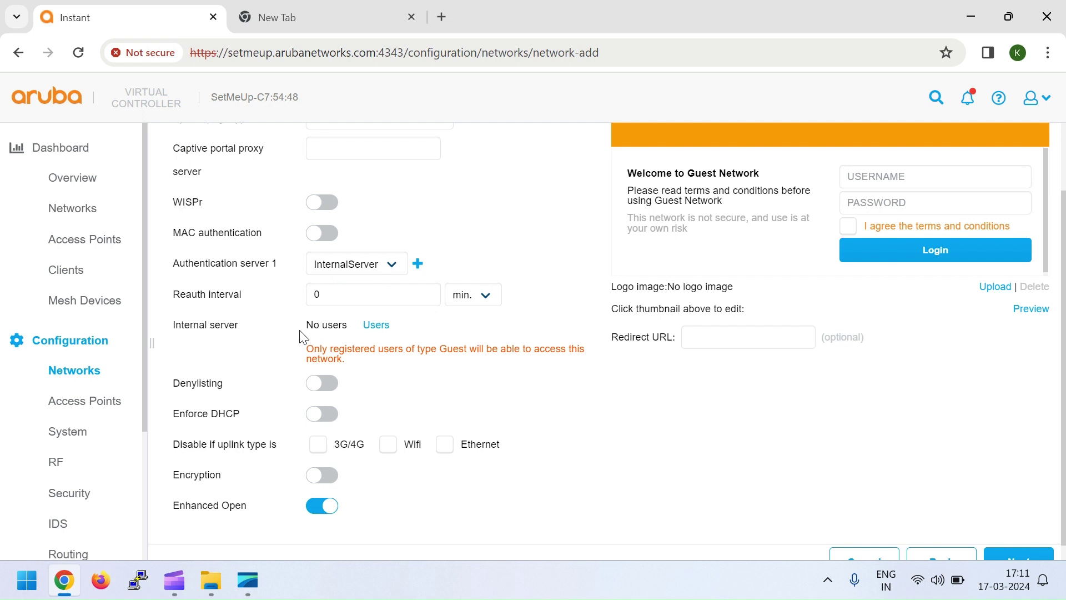
Add internal user 'test' of type Guest with a password, leaving the server with 1 user.
click(378, 332)
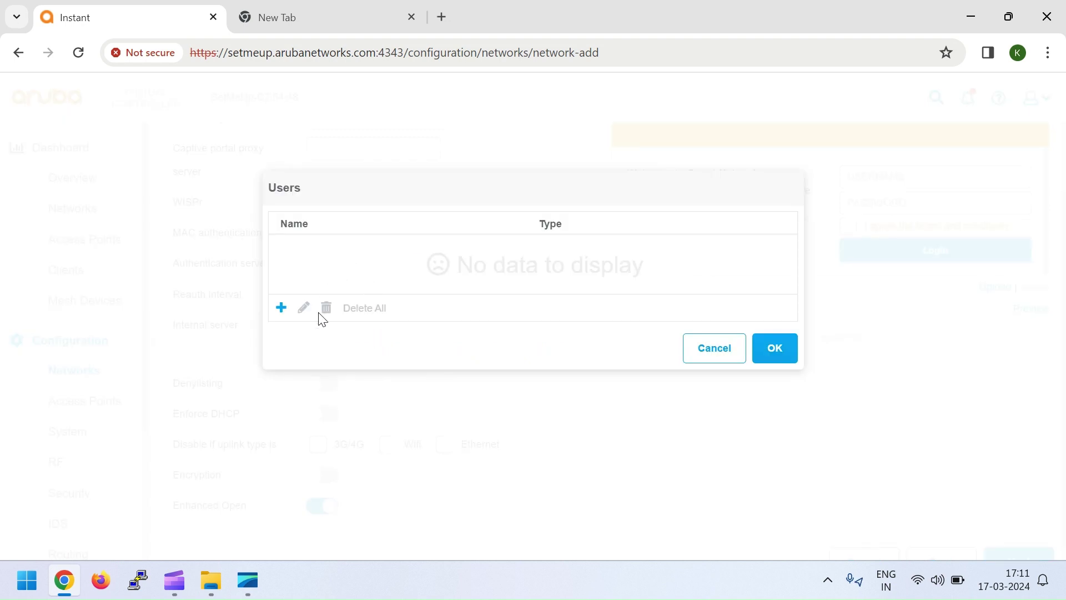
click(283, 309)
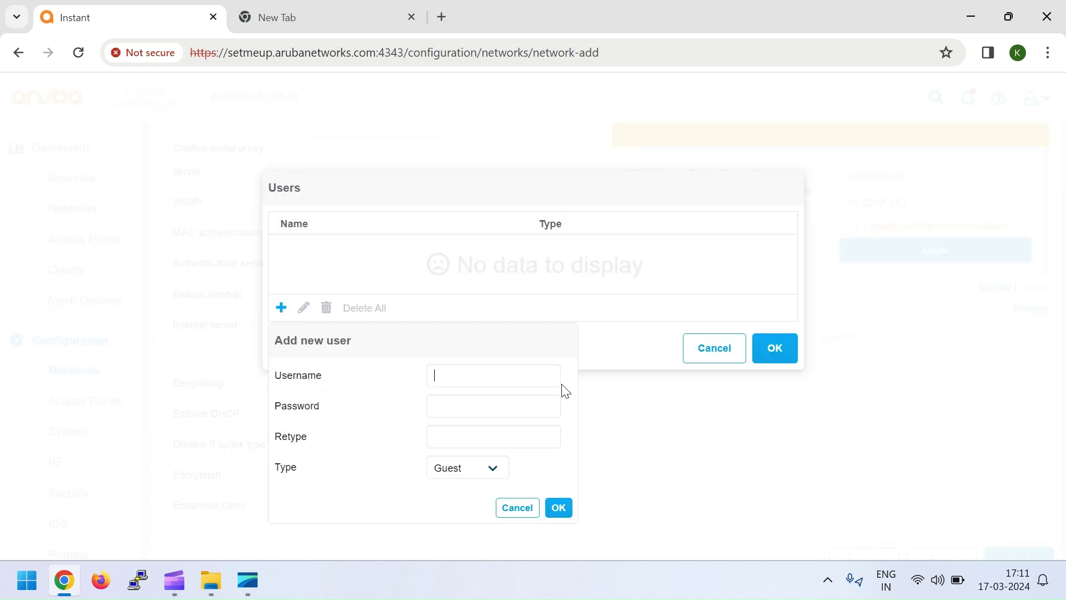
text(test)
click(560, 507)
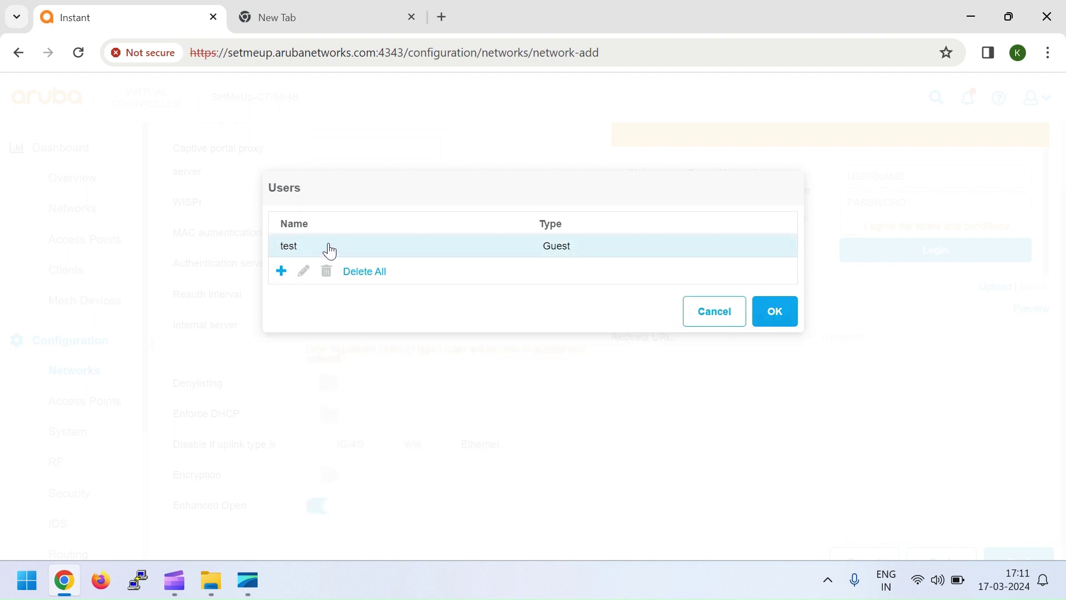
click(764, 315)
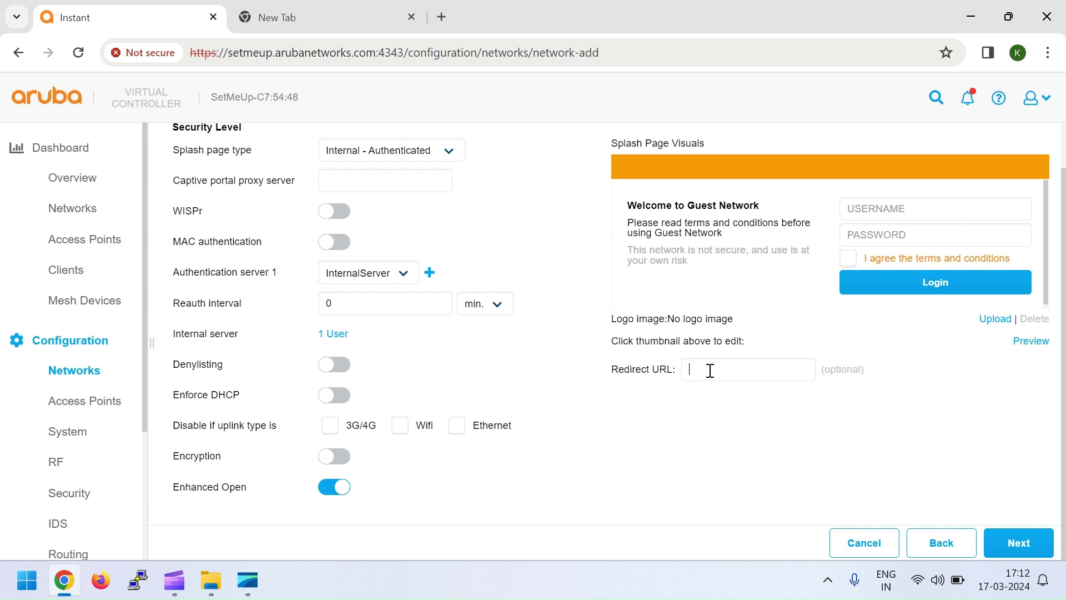
Search for 'svi telugu' in a new tab and open the SVI TELUGU YouTube channel.
click(333, 22)
click(291, 49)
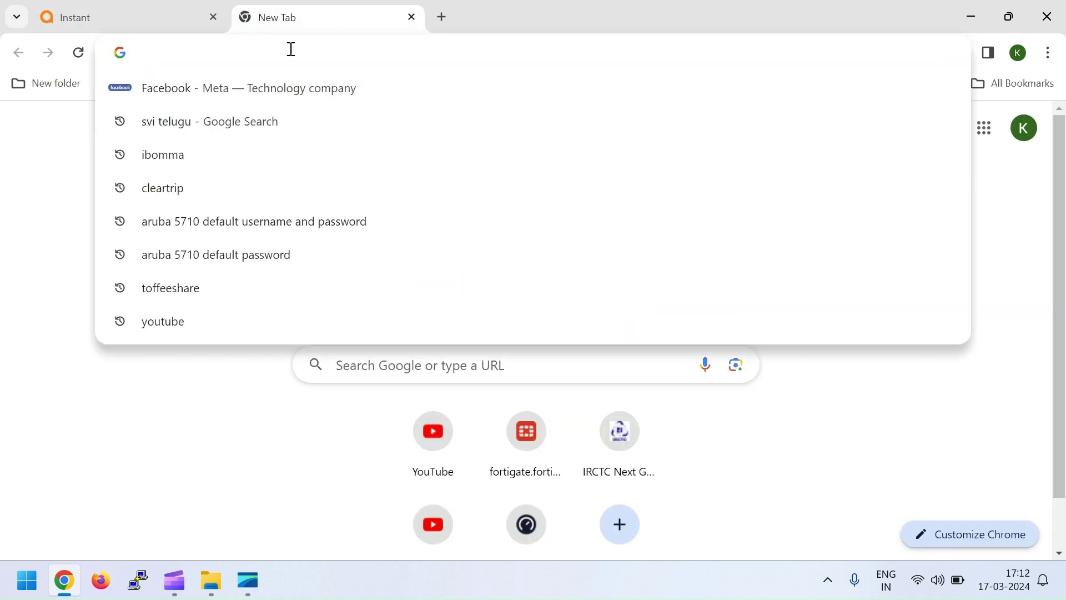
text(svi telugu)
key(Return)
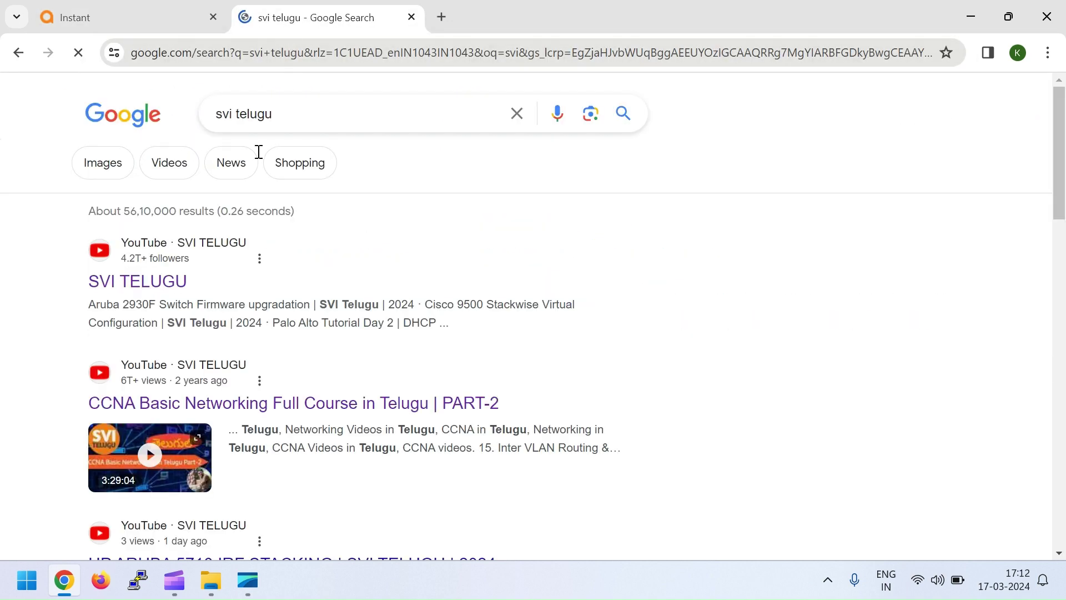
click(160, 283)
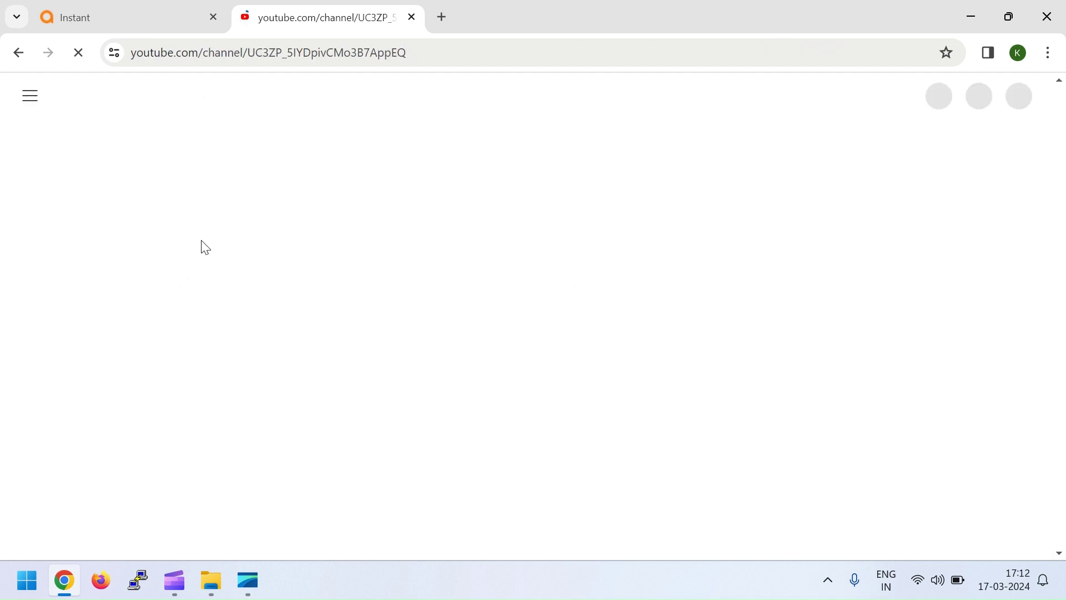
Copy the channel page's URL and return to the Aruba Instant Guest network setup.
drag(428, 50, 111, 50)
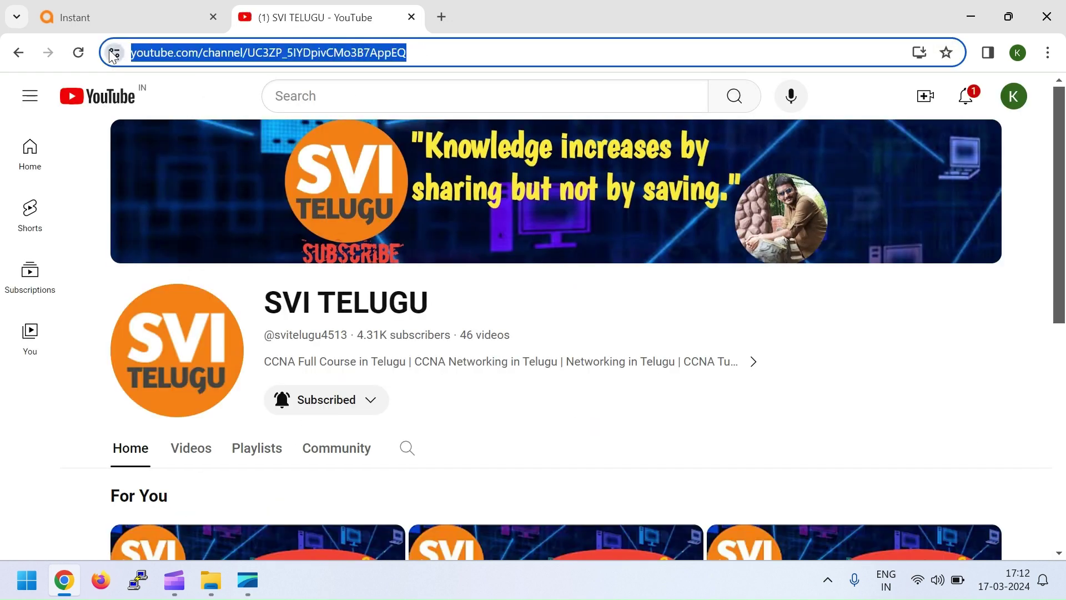
click(107, 18)
click(706, 366)
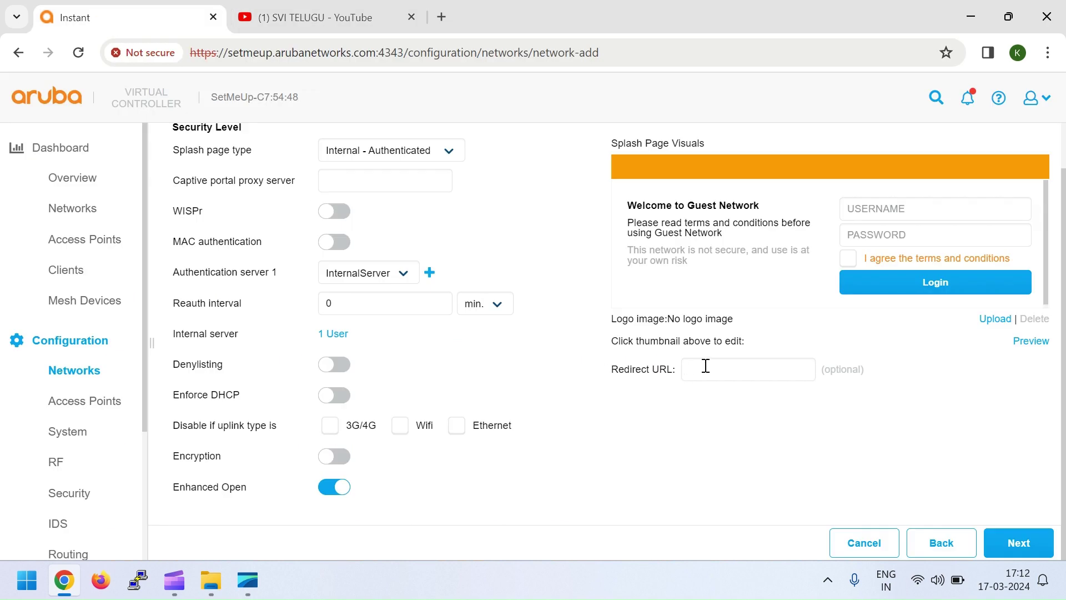
Set the YouTube channel URL as Redirect URL, keep the policy text, and finish the Guest network.
text(https://www.youtube.com/channel/UCZP_5IYDpivCMo3B7AppEQ)
click(705, 457)
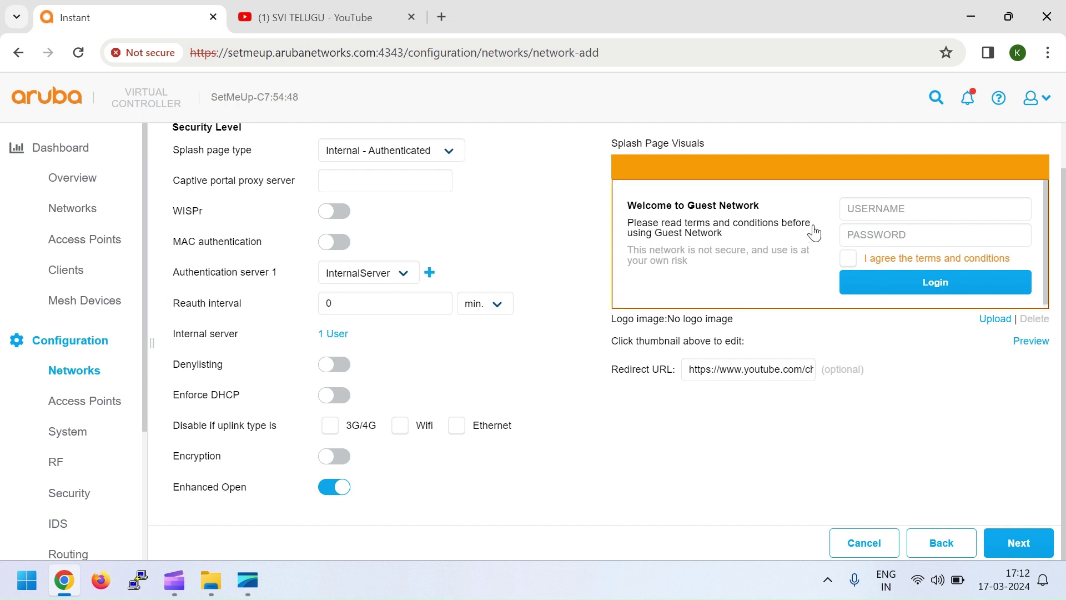
click(672, 235)
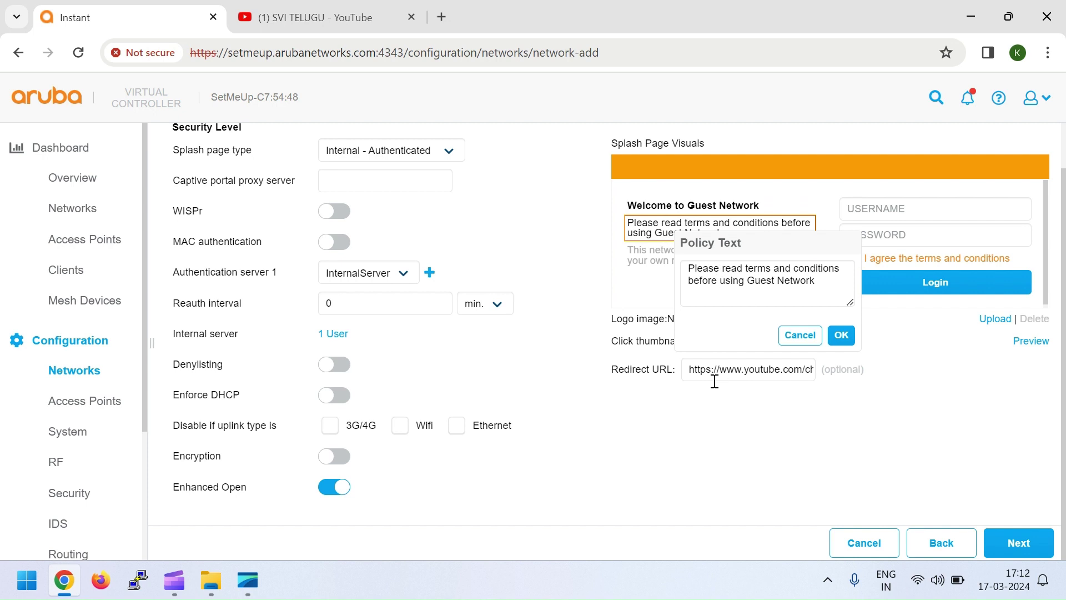
click(841, 336)
click(1016, 544)
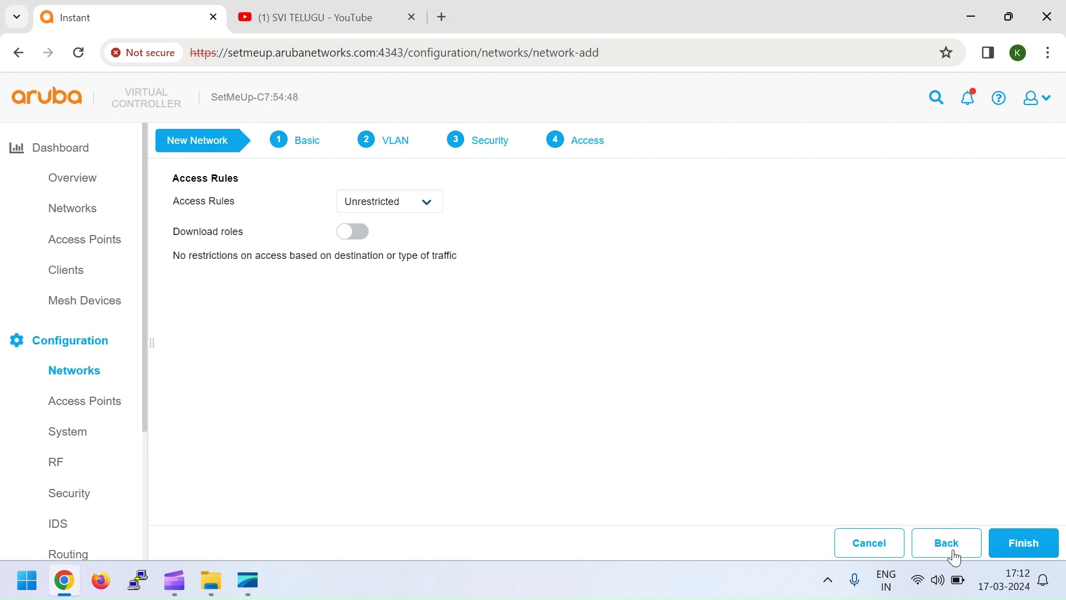
click(1023, 547)
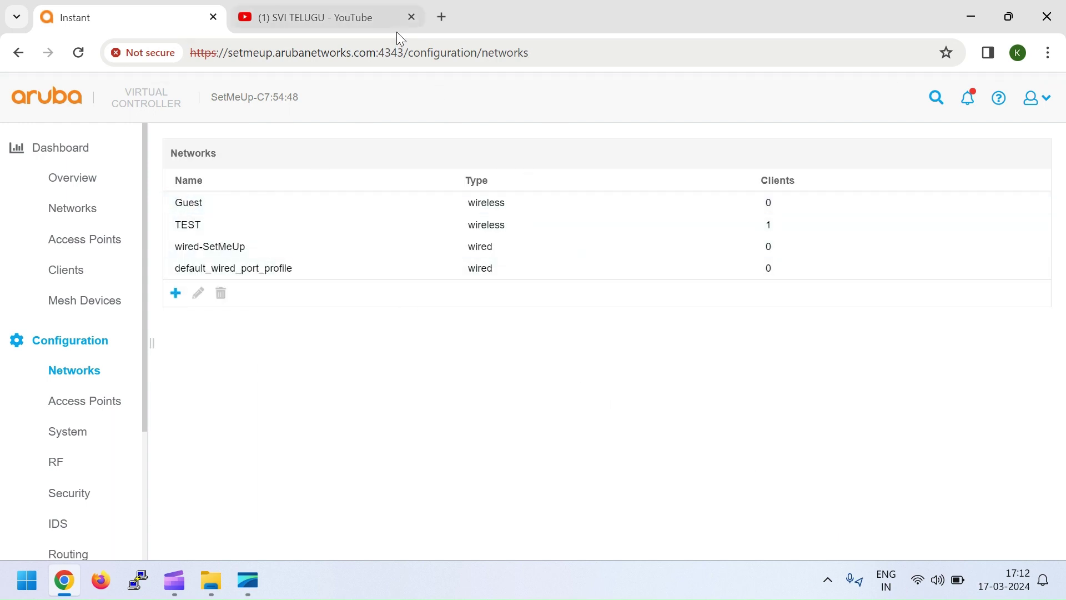
Close the YouTube tab and join the laptop to the Guest Wi-Fi network.
click(411, 17)
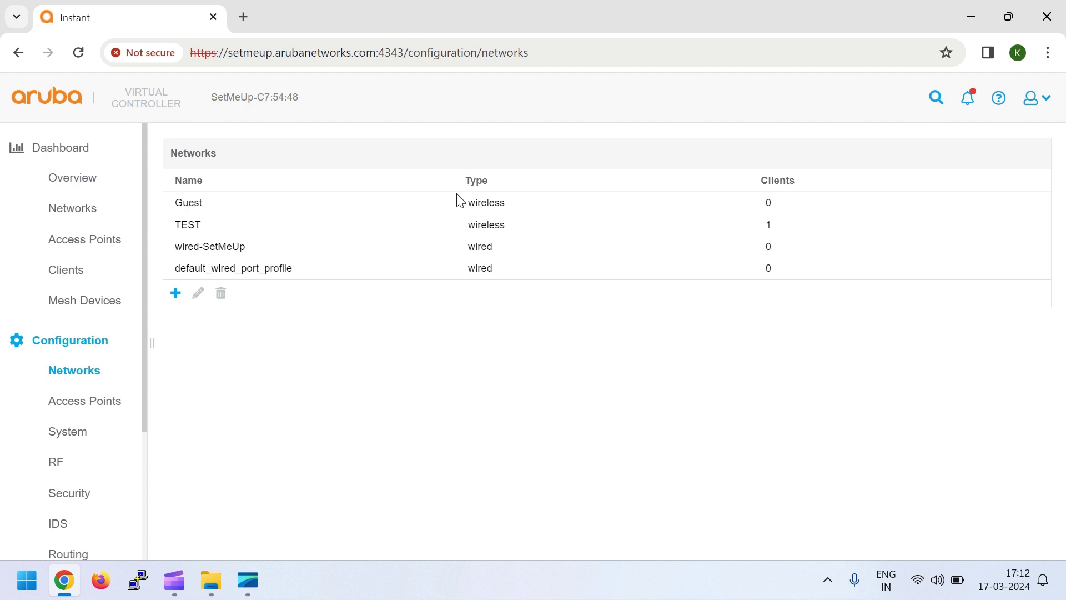
click(919, 582)
click(835, 284)
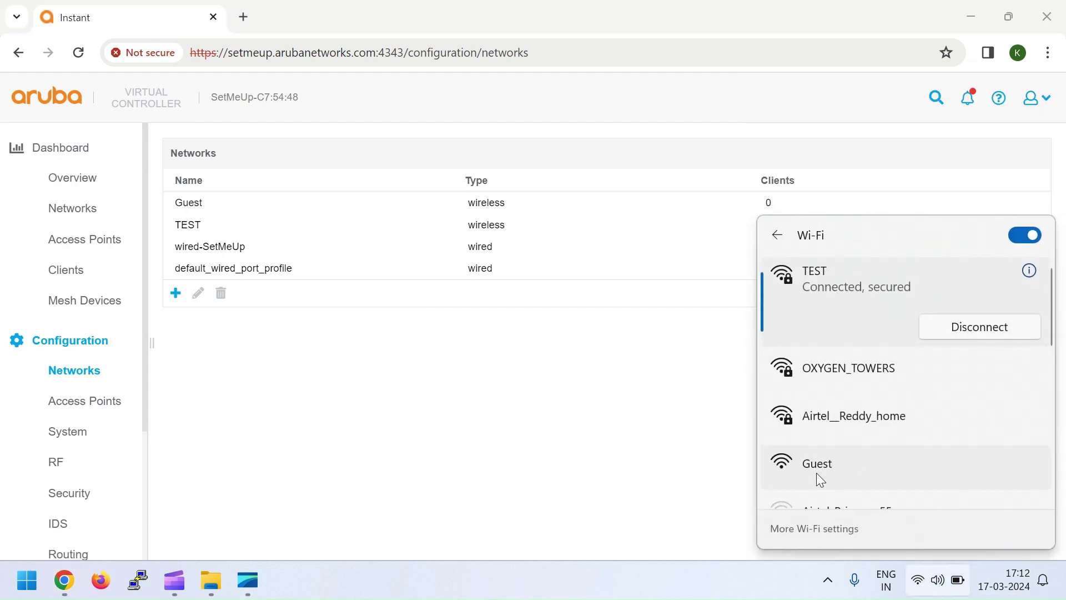
click(821, 480)
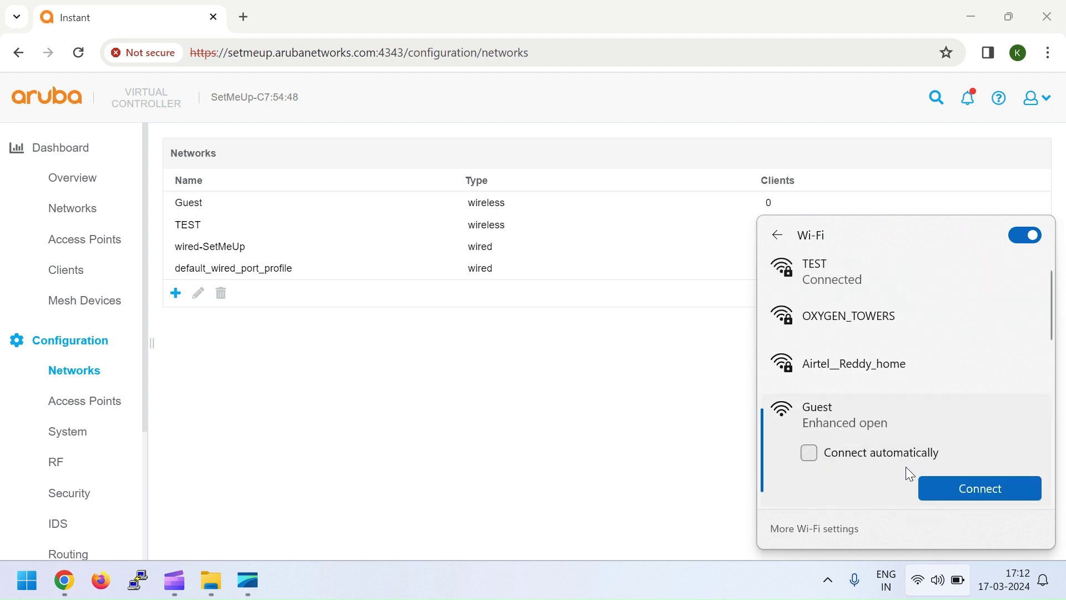
scroll(912, 471, down, 2)
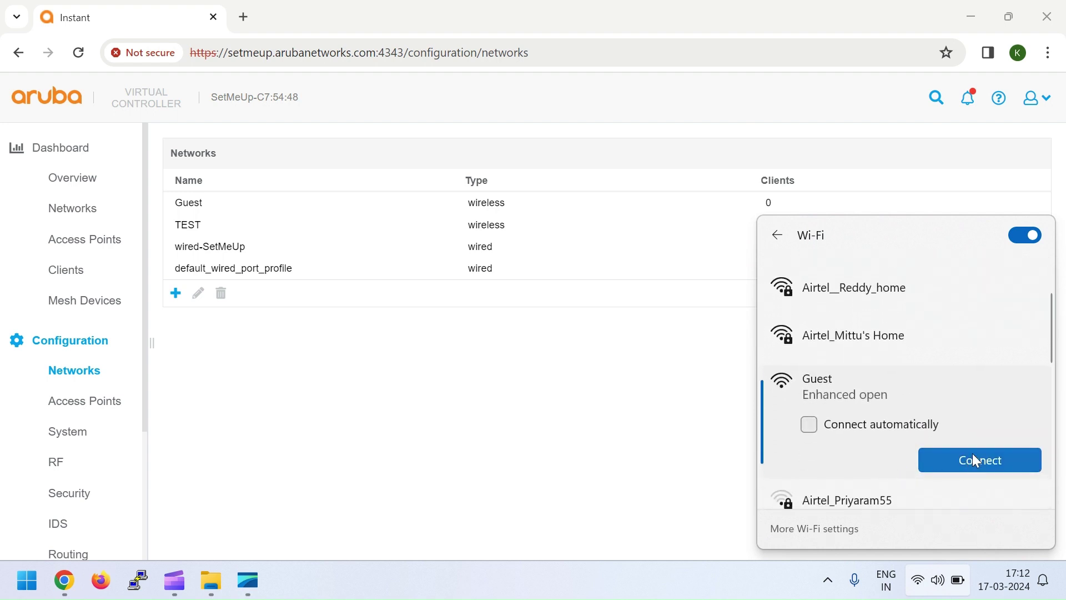
click(973, 454)
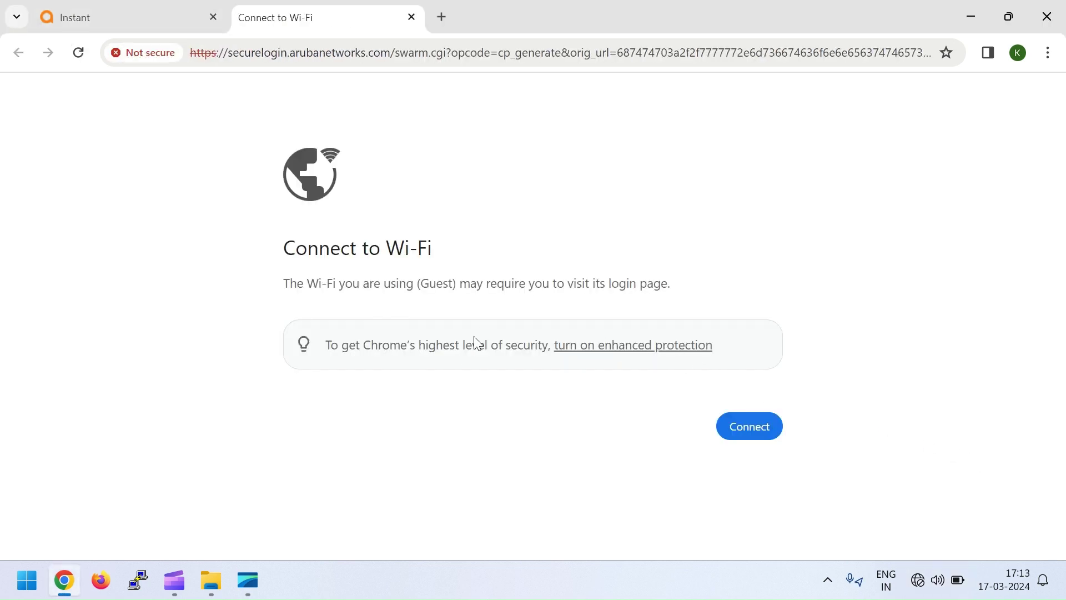
Open the Guest login page, proceeding past the securelogin.arubanetworks.com certificate warning.
click(753, 428)
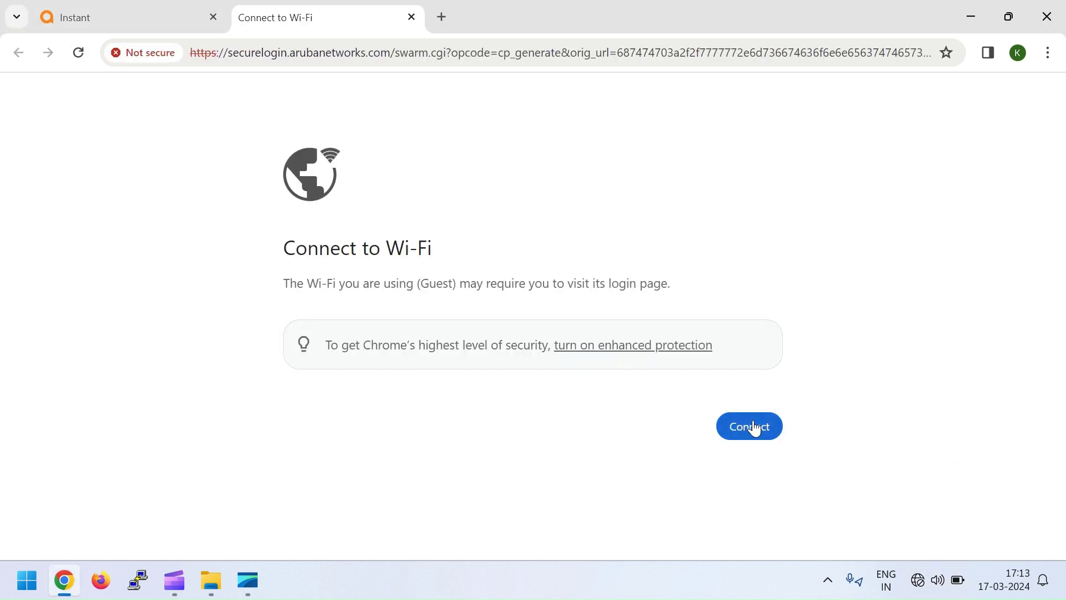
click(314, 504)
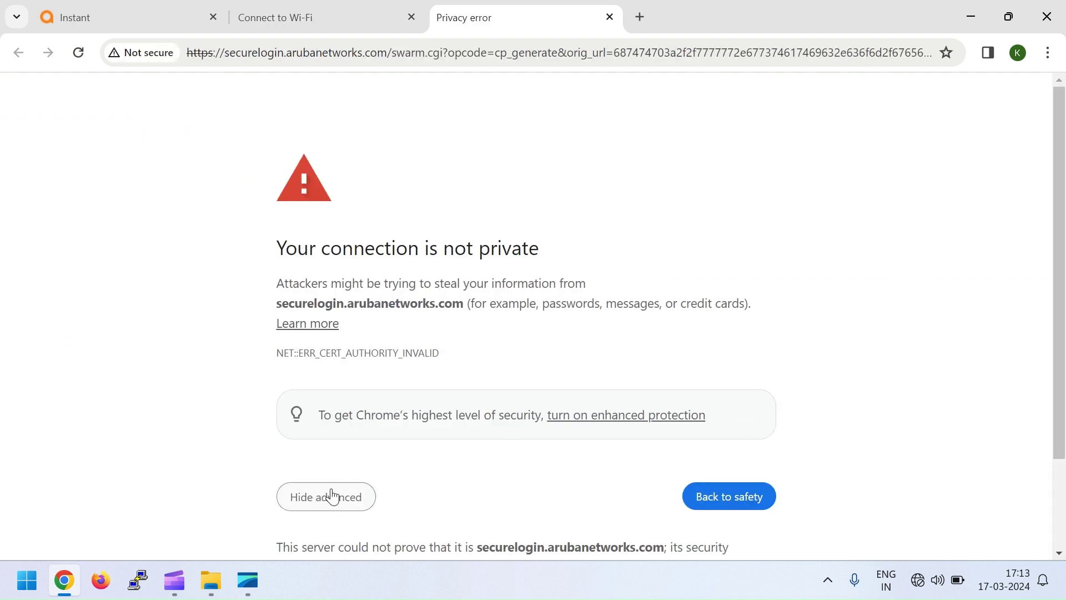
scroll(373, 465, down, 2)
click(351, 511)
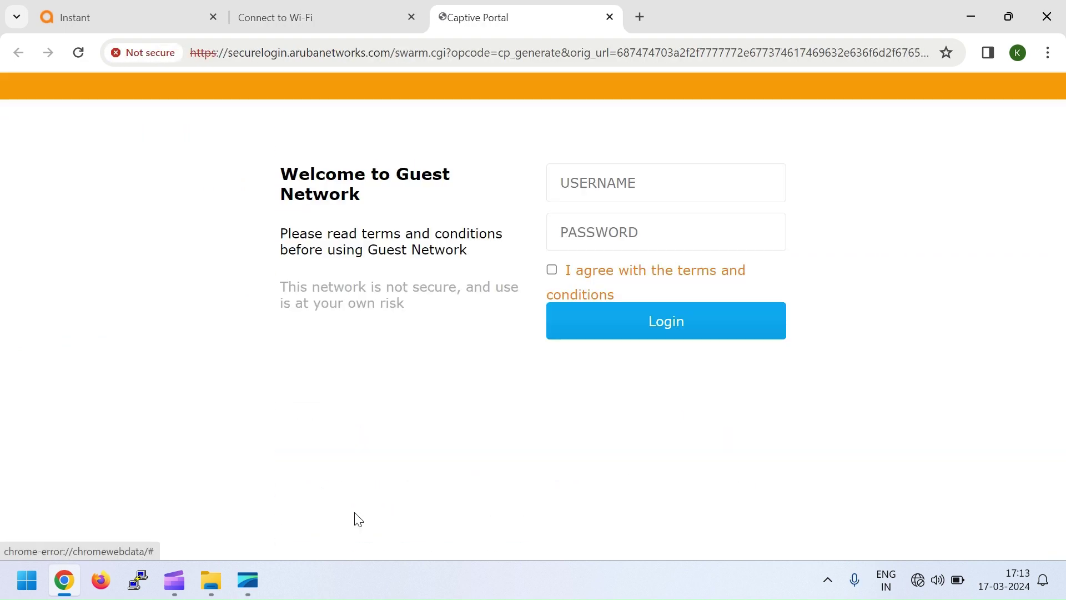
Log in to the Guest Network portal as 'test' with its password, accepting the terms.
click(595, 183)
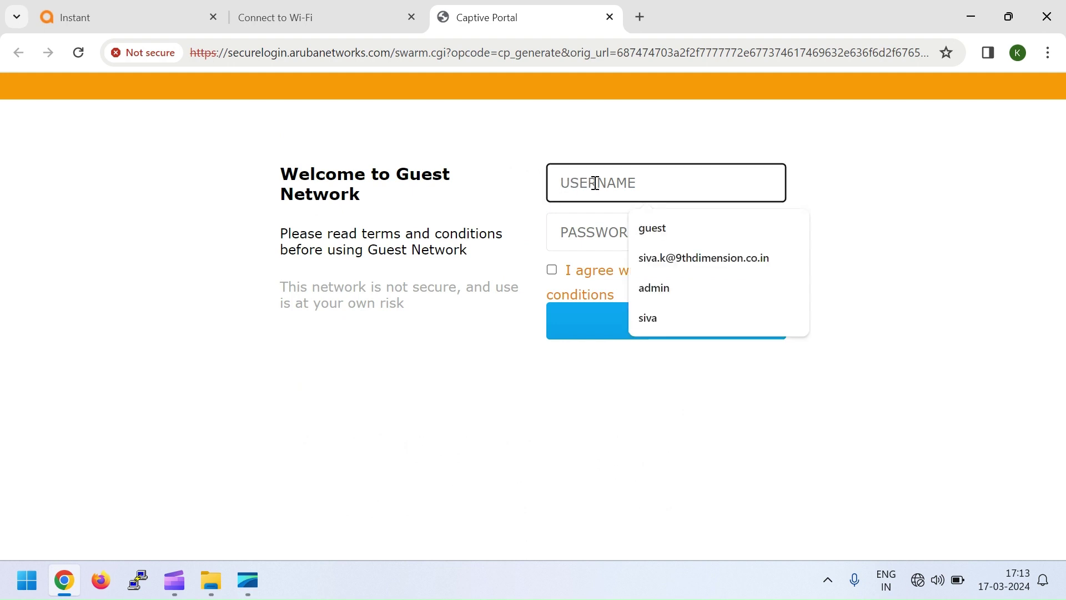
text(test)
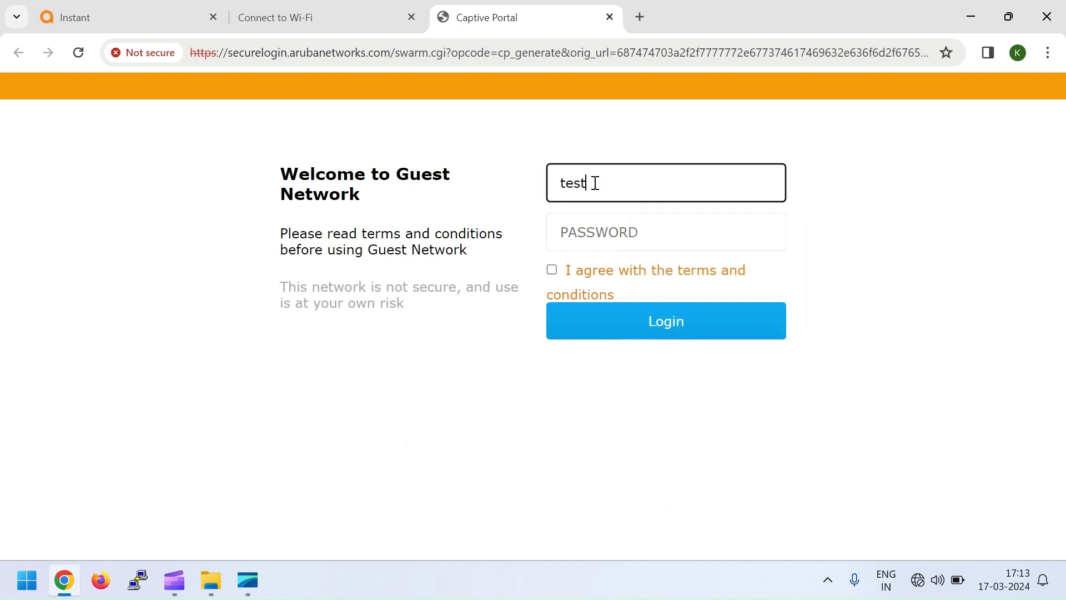
key(Tab)
text(t)
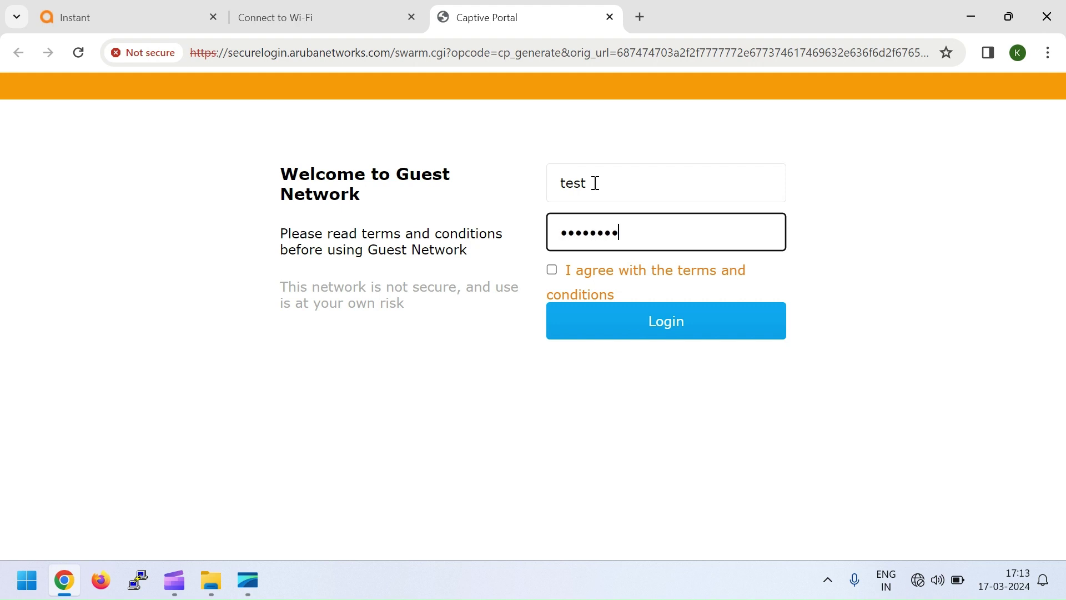
click(552, 270)
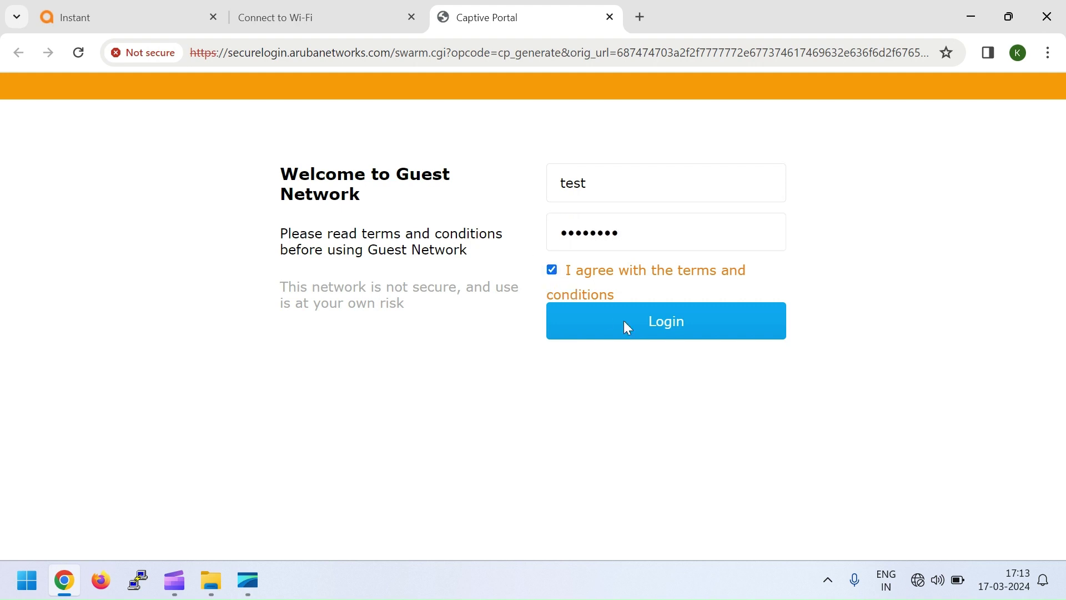
click(667, 325)
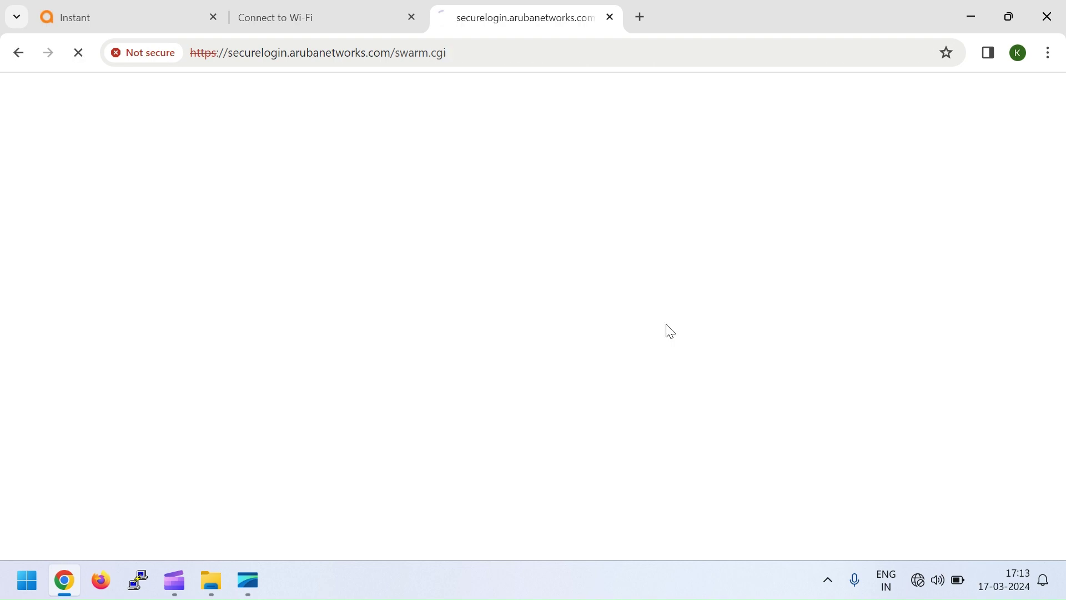